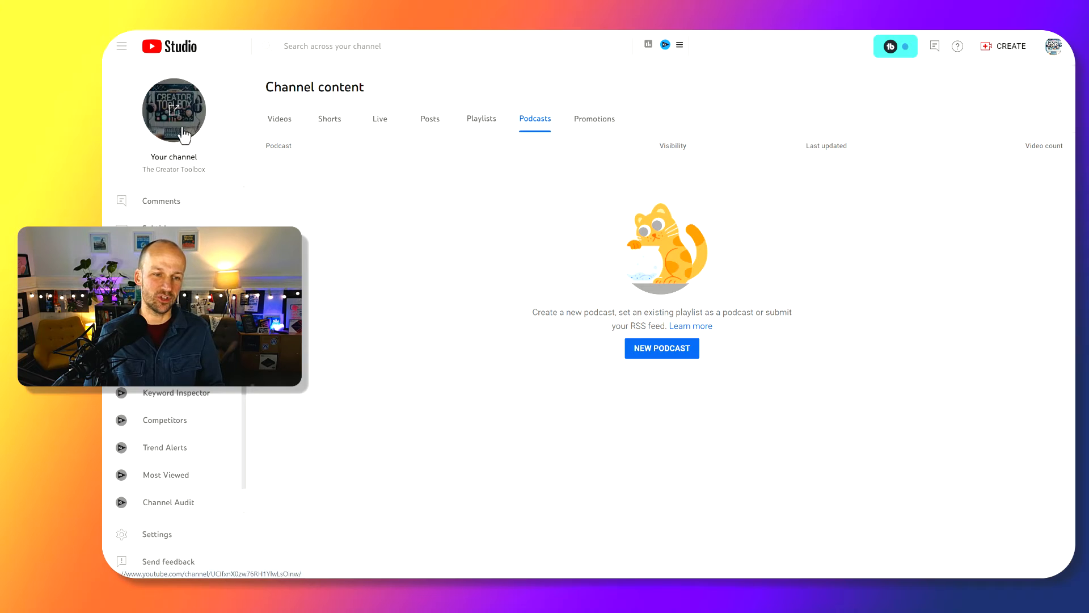
Step: Start a new podcast by submitting an RSS feed and continue past the explanation of how it works
left_click(661, 353)
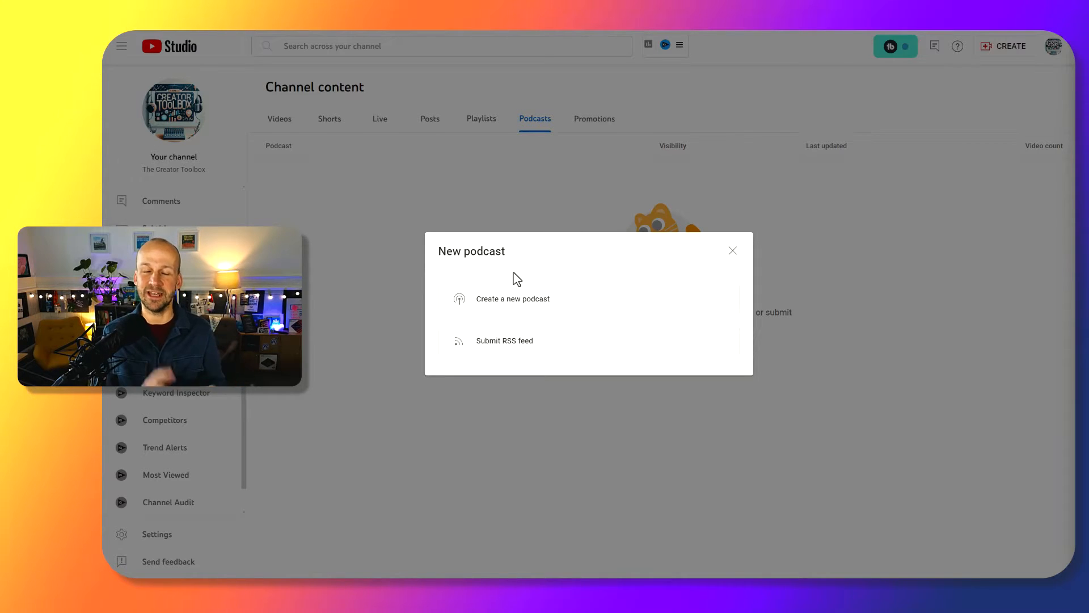
left_click(514, 346)
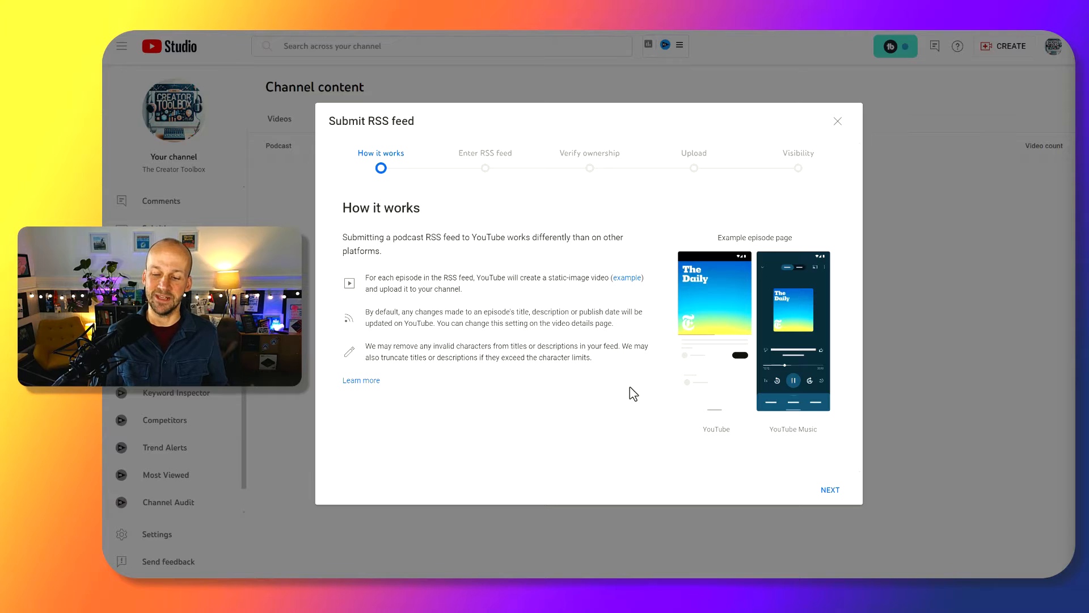
left_click(830, 491)
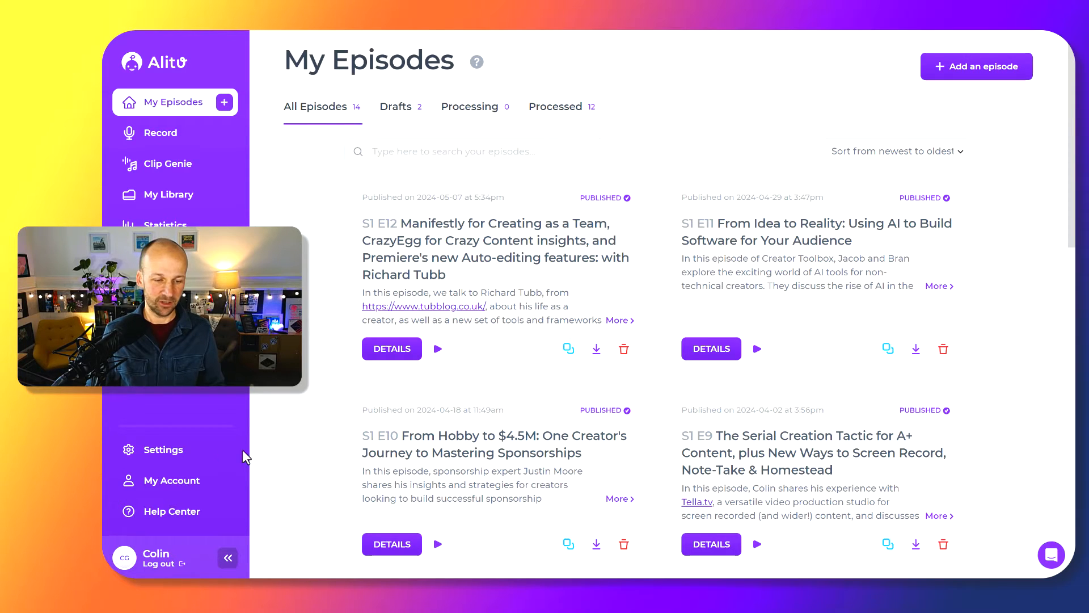
Step: Switch to Alitu and copy the show's RSS feed link from the podcast distribution settings
left_click(183, 449)
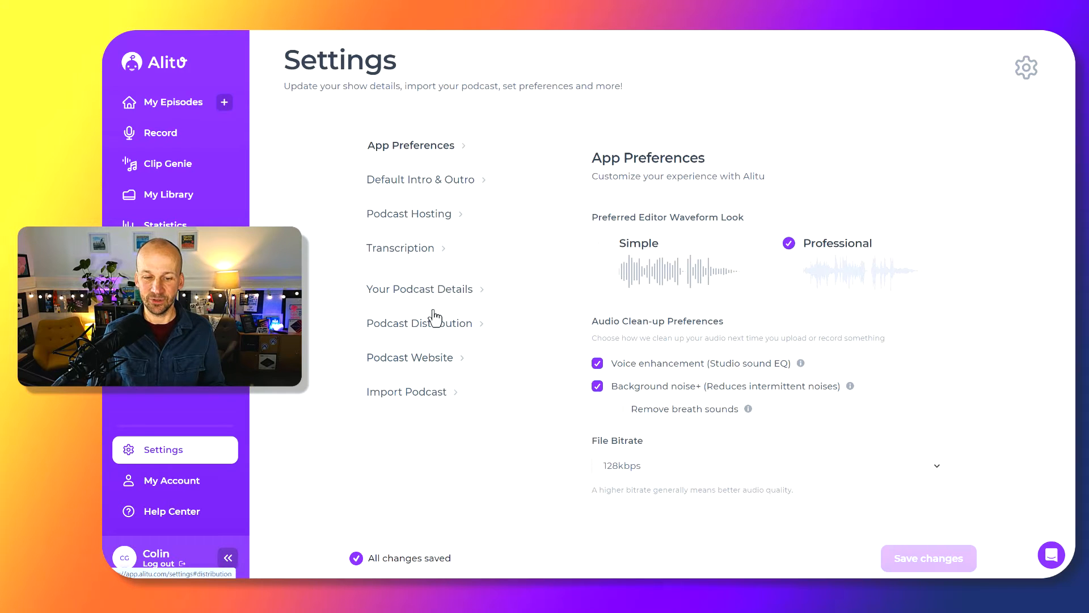
left_click(435, 338)
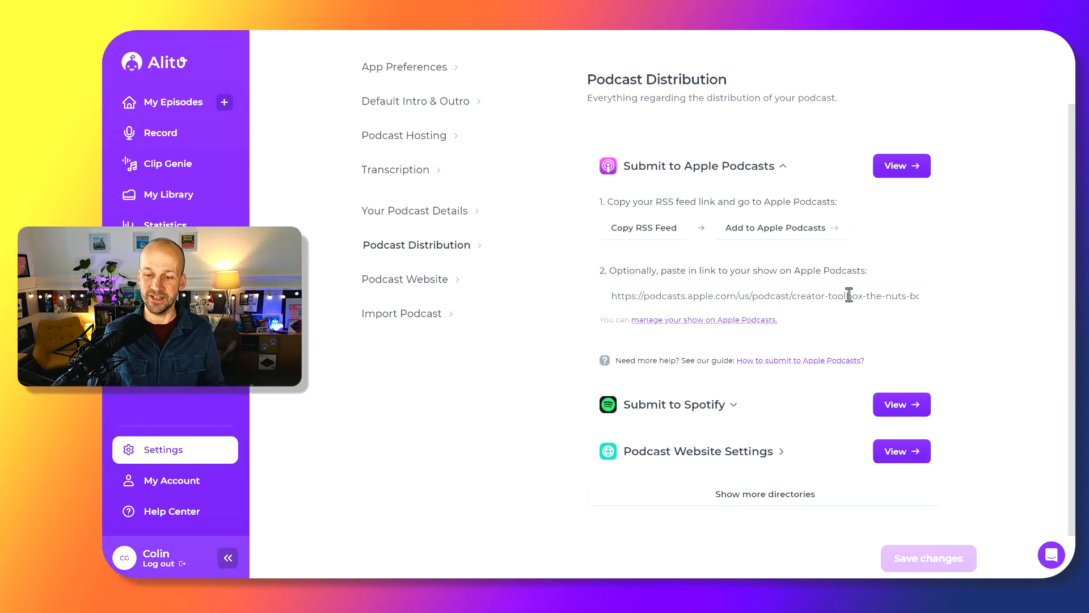
left_click(652, 236)
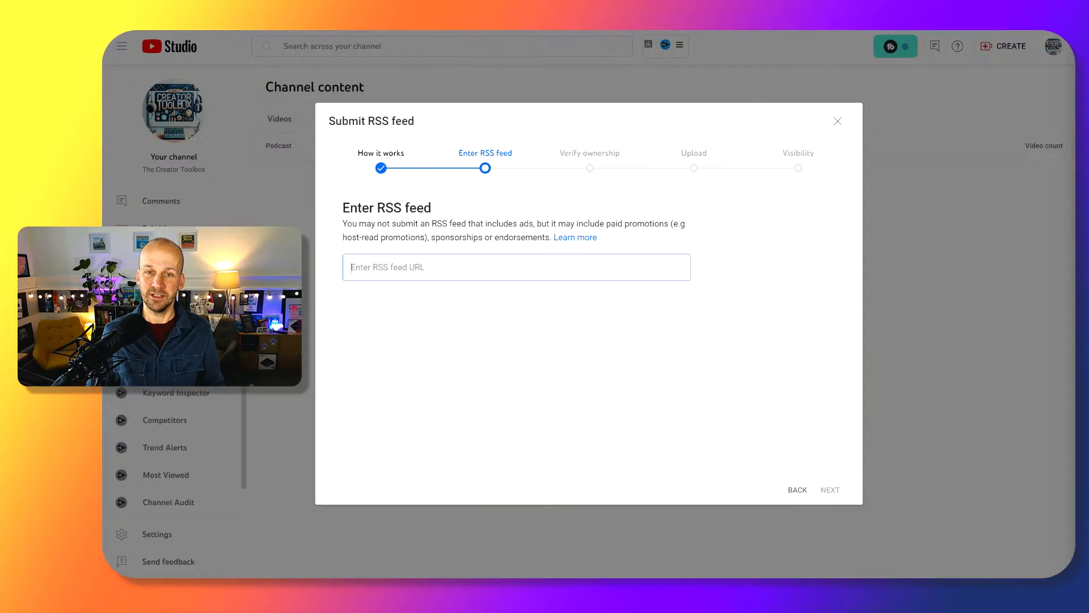
left_click(397, 264)
key("ctrl+v")
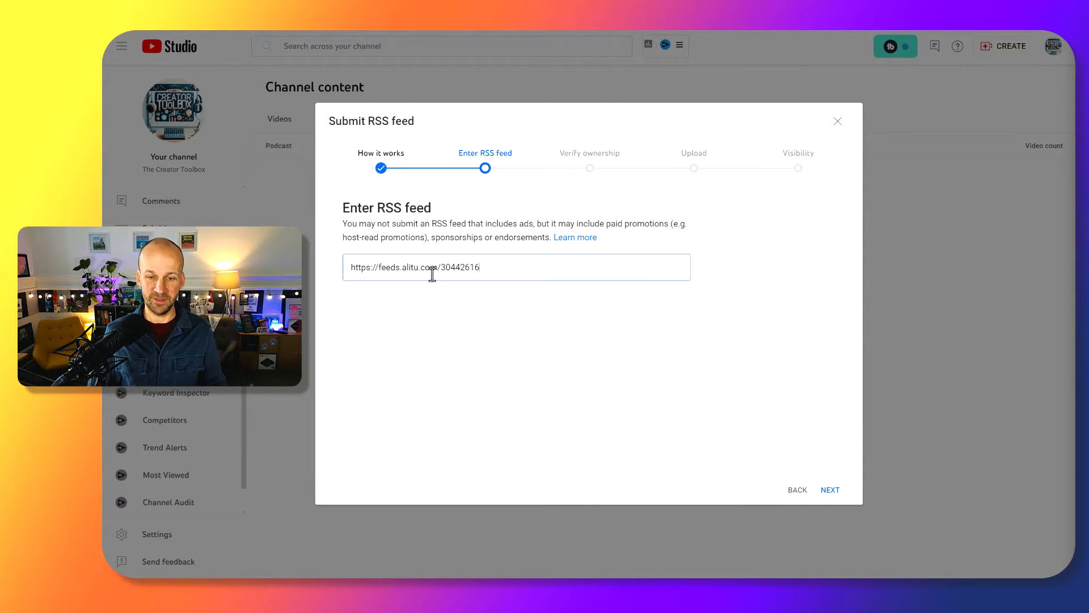
left_click(830, 490)
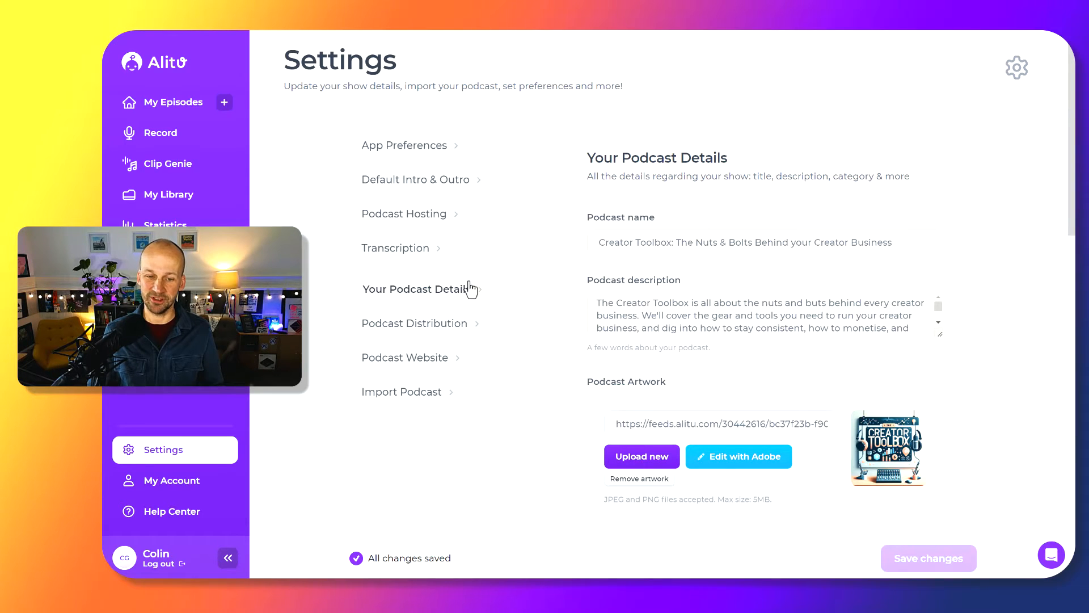
Step: Switch to Alitu and review the podcast's details in its settings
scroll(770, 392, "down", 8)
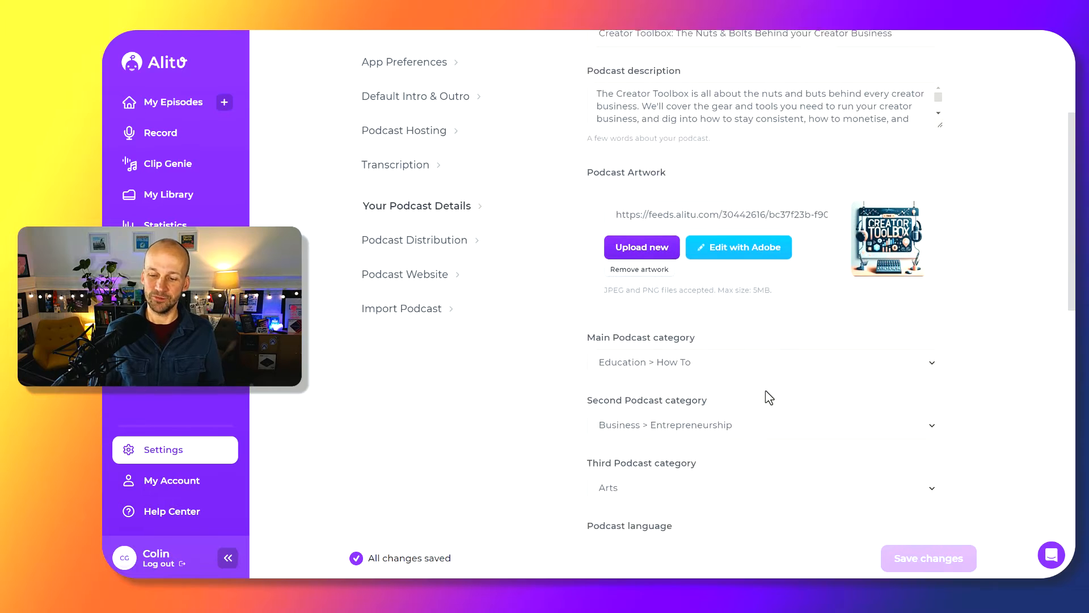
scroll(769, 397, "down", 1)
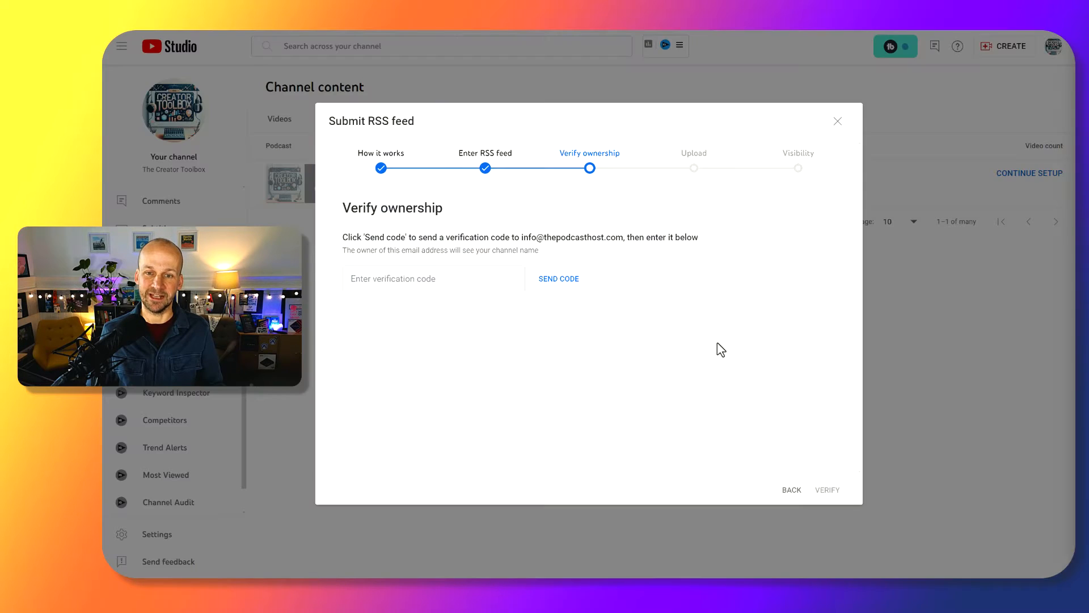
Step: In YouTube Studio, send the verification code to the feed owner's e-mail and enter the code to verify ownership
left_click(595, 285)
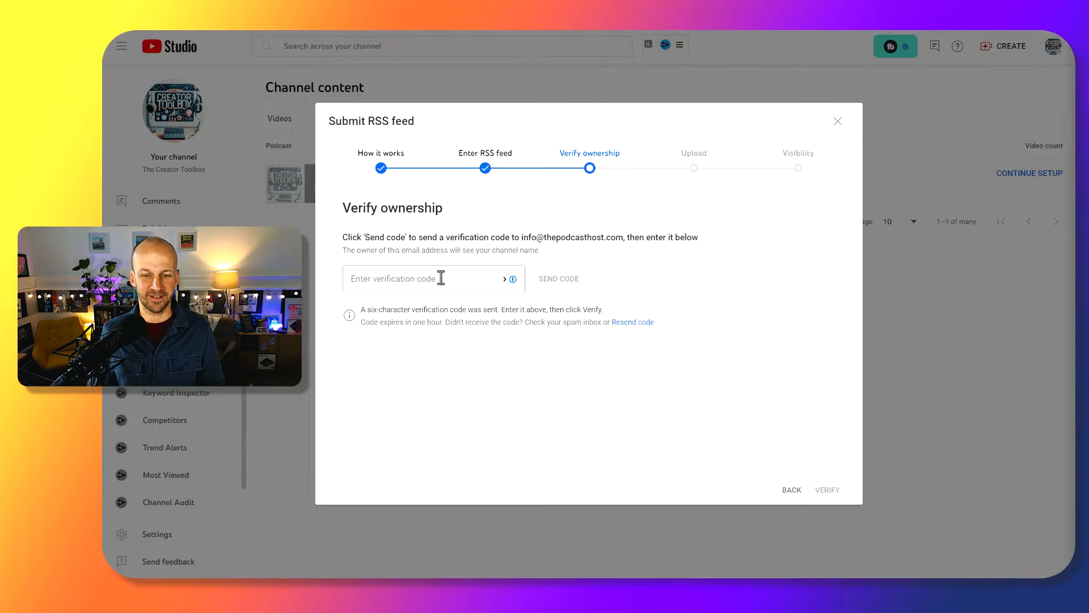
left_click(477, 284)
key("ctrl+v")
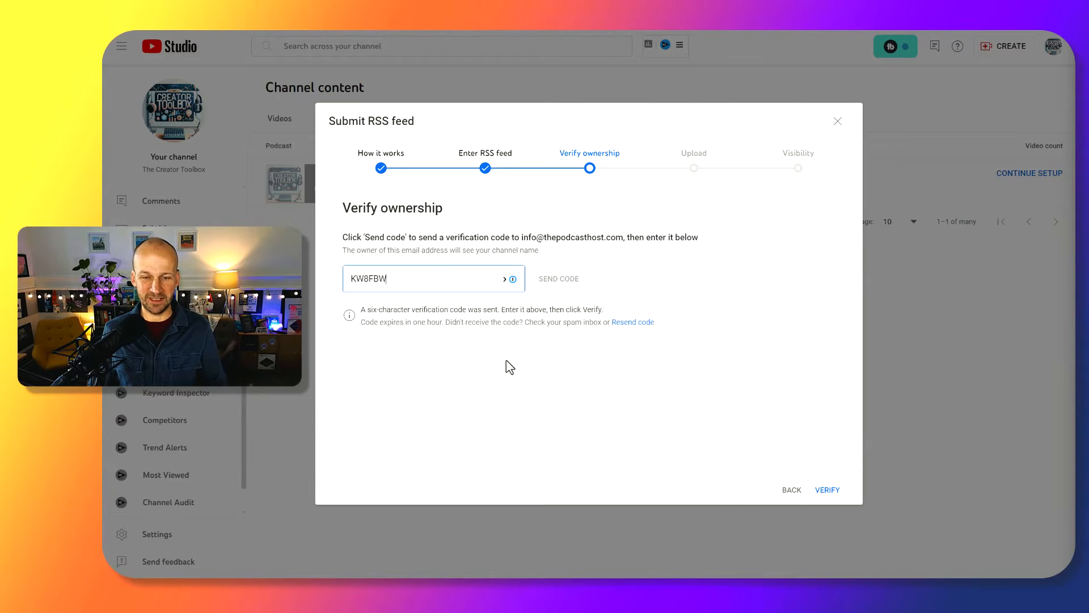
left_click(827, 490)
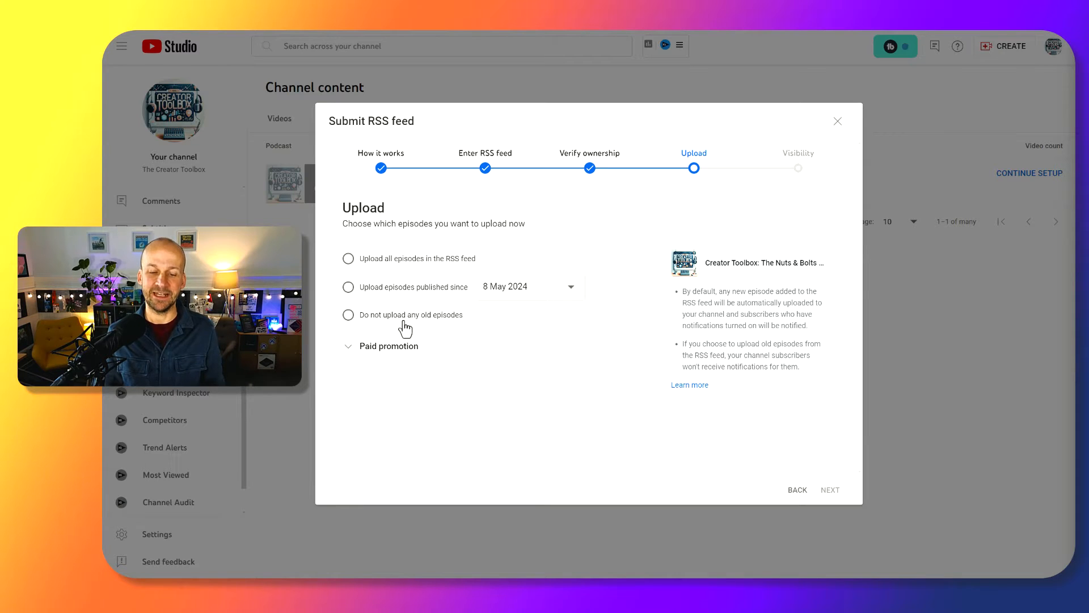
Step: Choose to upload all episodes in the RSS feed, without declaring paid promotion, and save the RSS submission
left_click(441, 258)
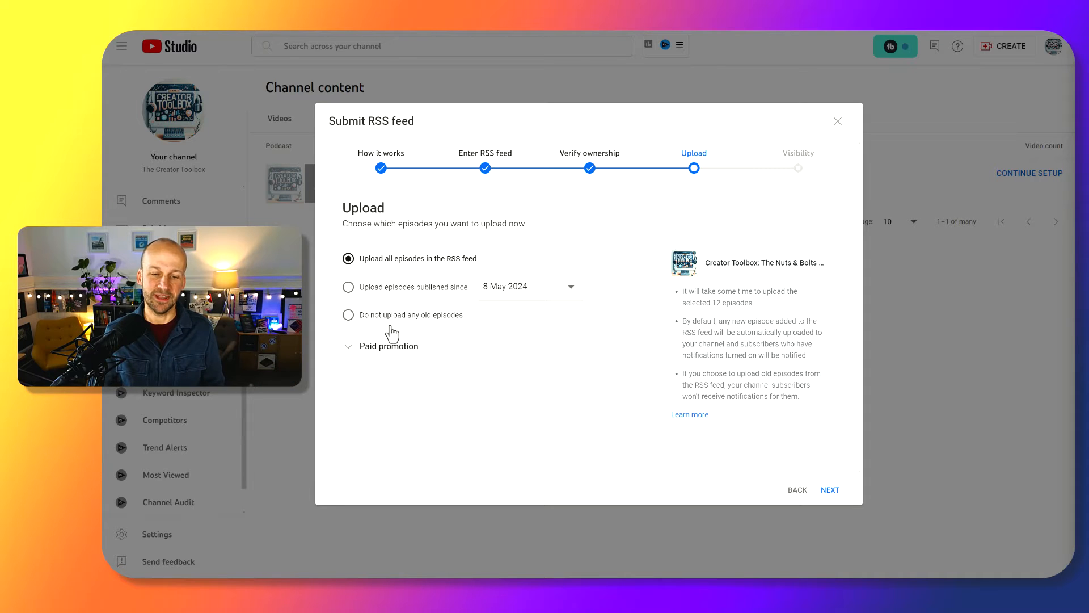
left_click(379, 349)
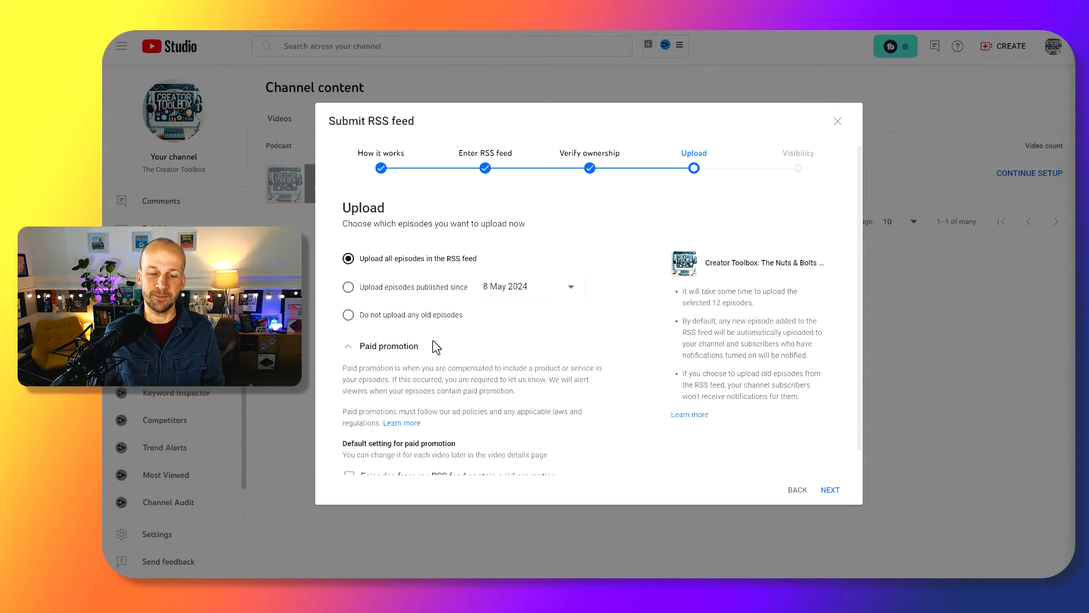
scroll(431, 351, "down", 1)
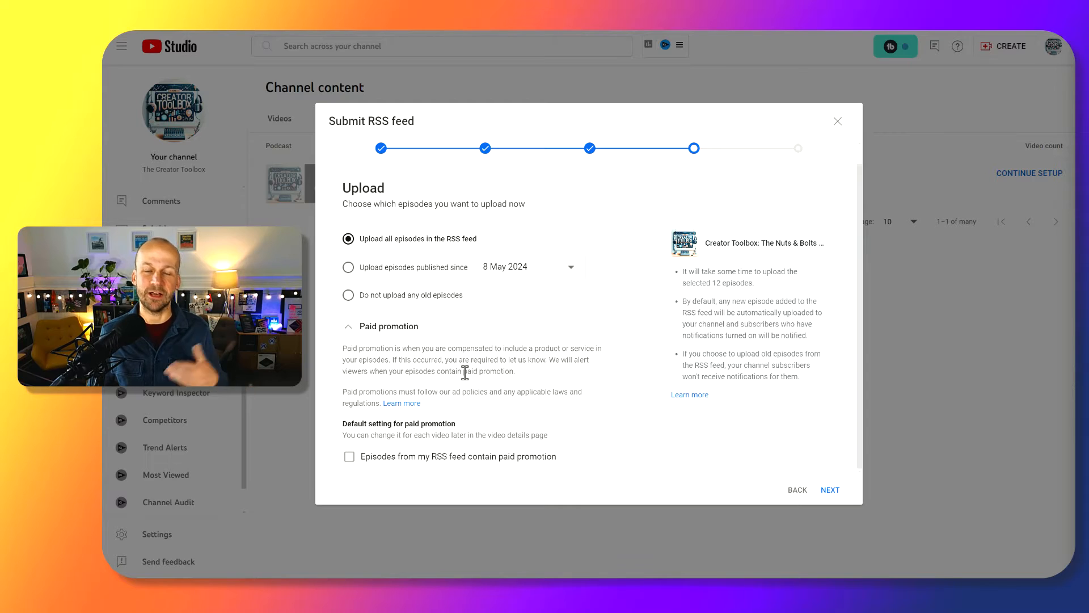
left_click(349, 327)
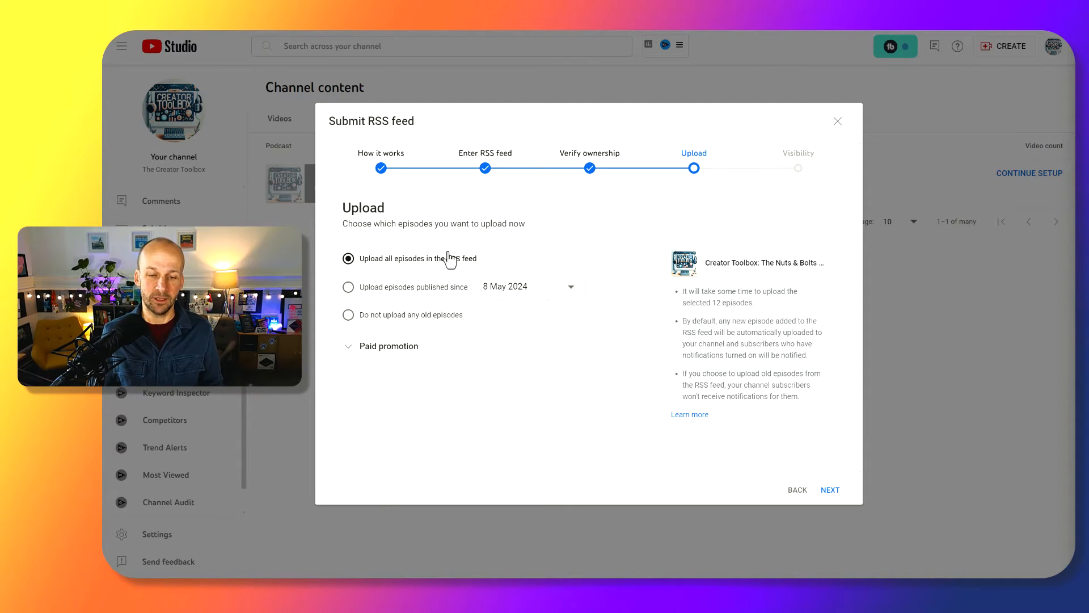
left_click(831, 491)
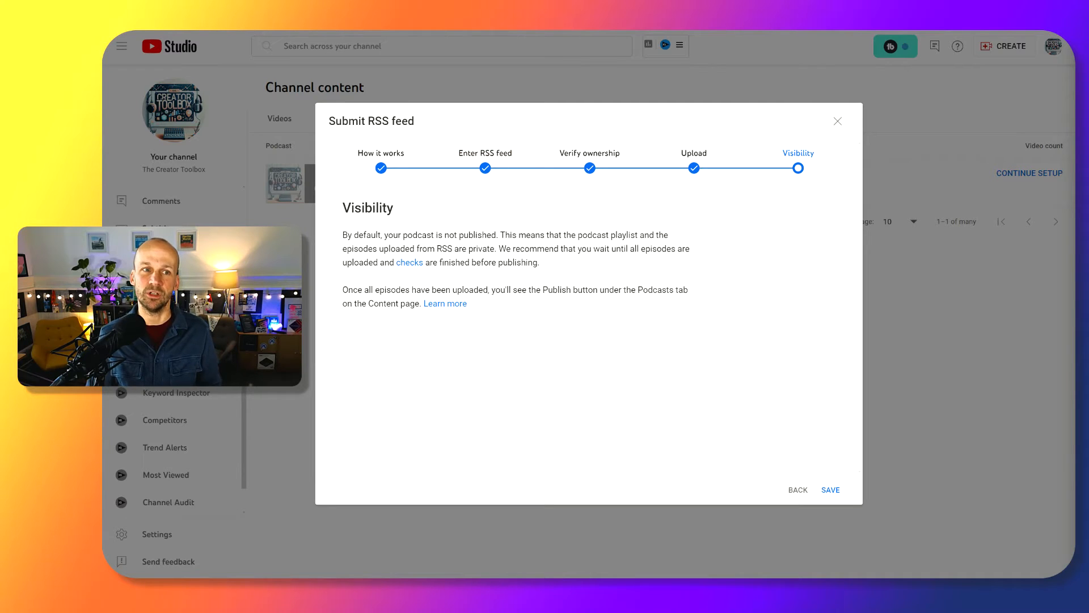
left_click(831, 490)
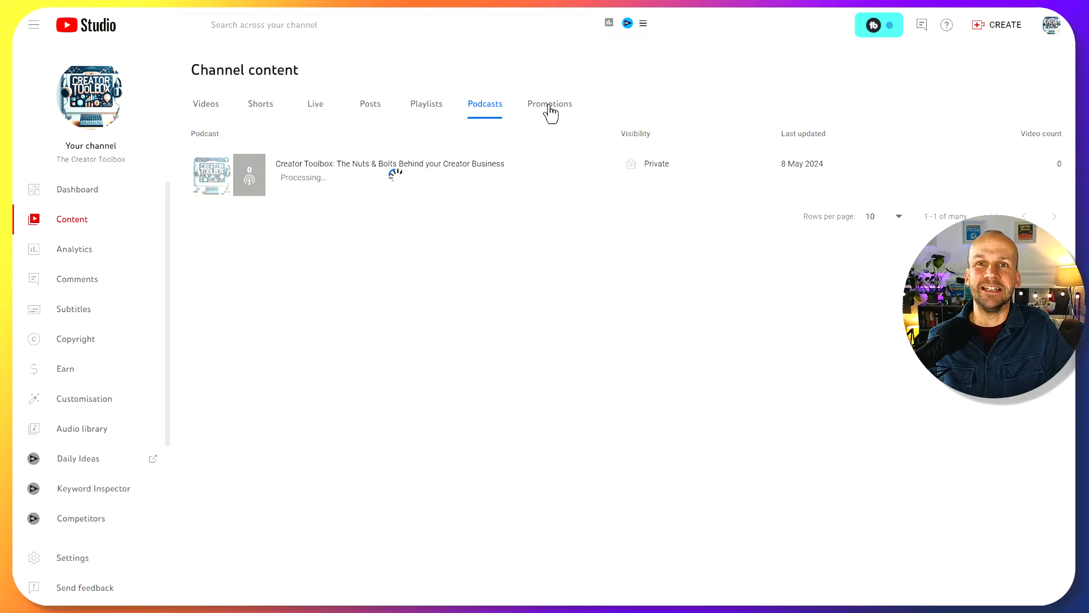
Step: Open the Creator Toolbox podcast's details and examine its RSS settings and visibility options
left_click(330, 167)
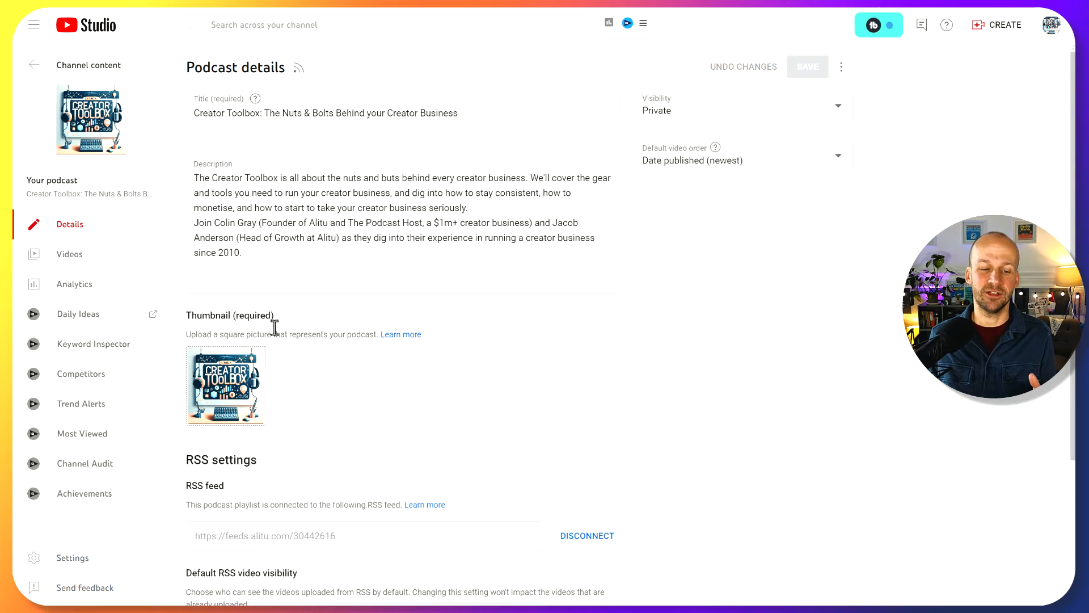
scroll(274, 327, "down", 3)
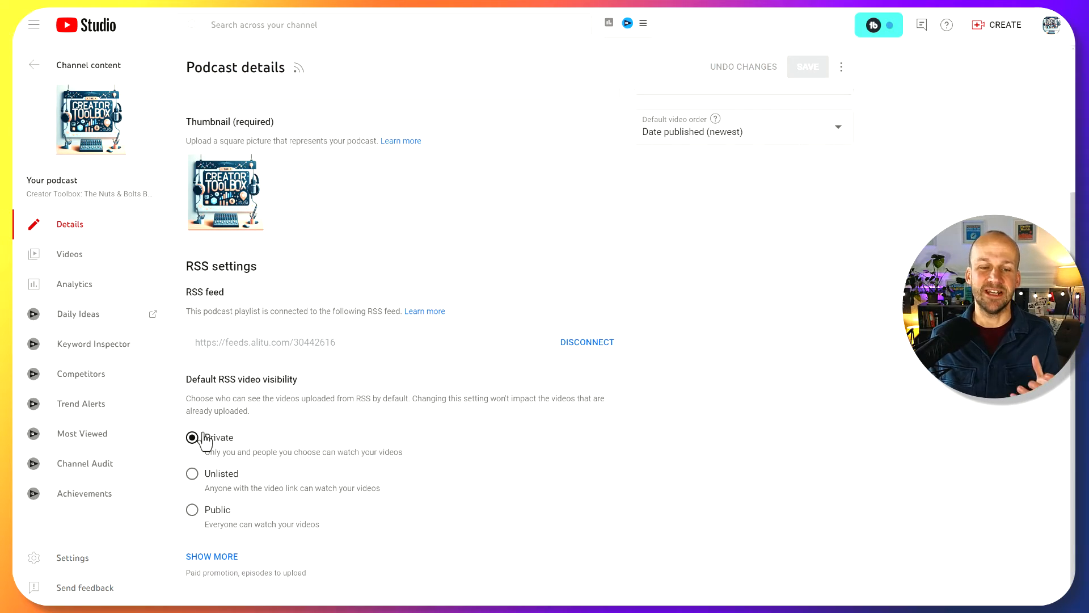
scroll(551, 323, "up", 3)
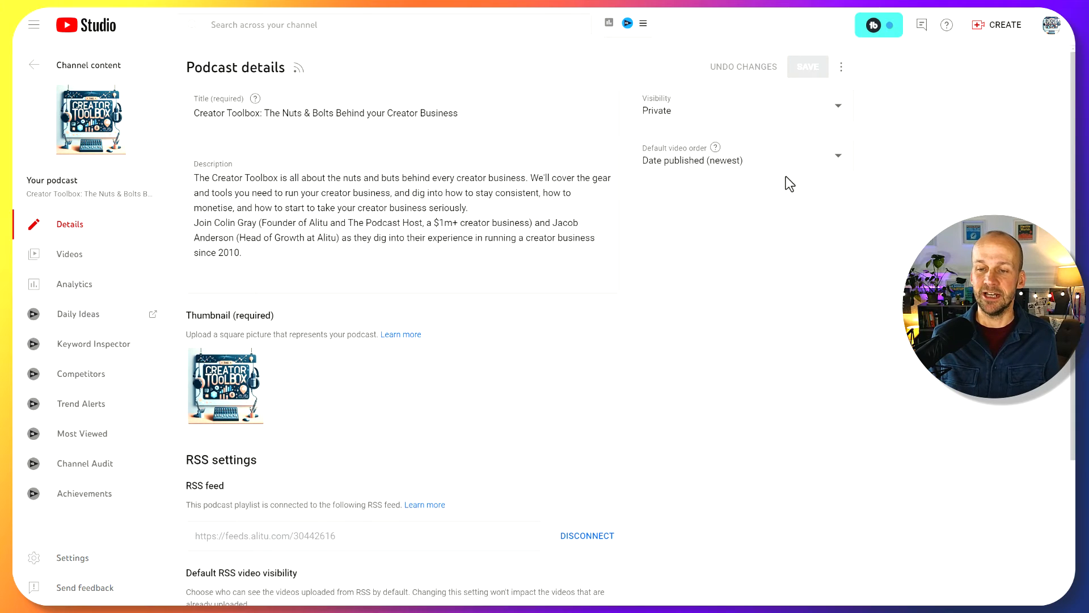
left_click(784, 114)
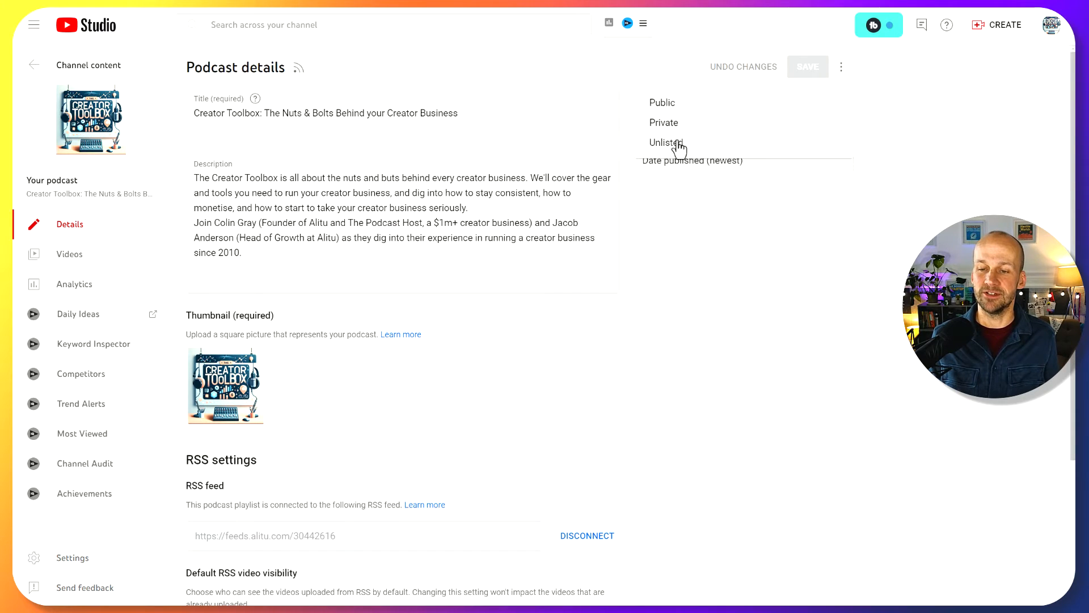
left_click(692, 256)
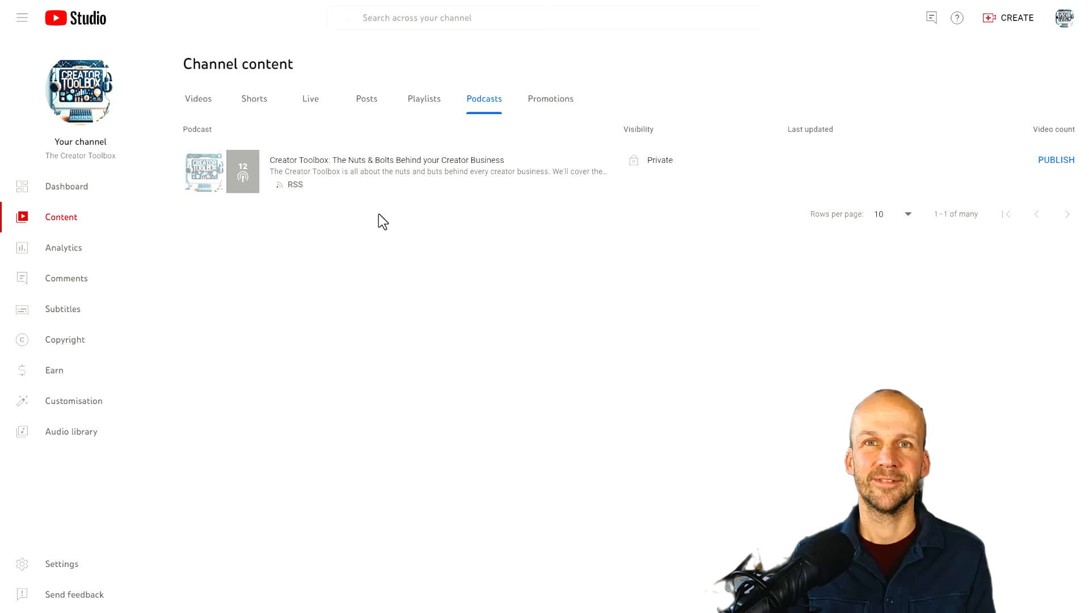
Step: Open the 7 May 2024 episode from the podcast's videos and review its description, thumbnail and playlist settings
left_click(358, 161)
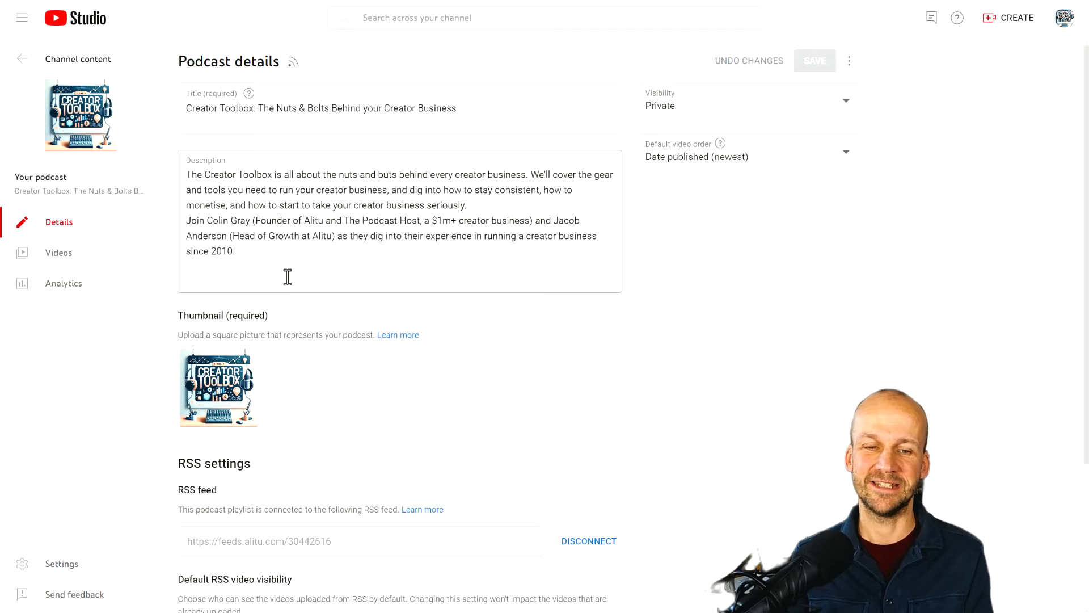
left_click(55, 255)
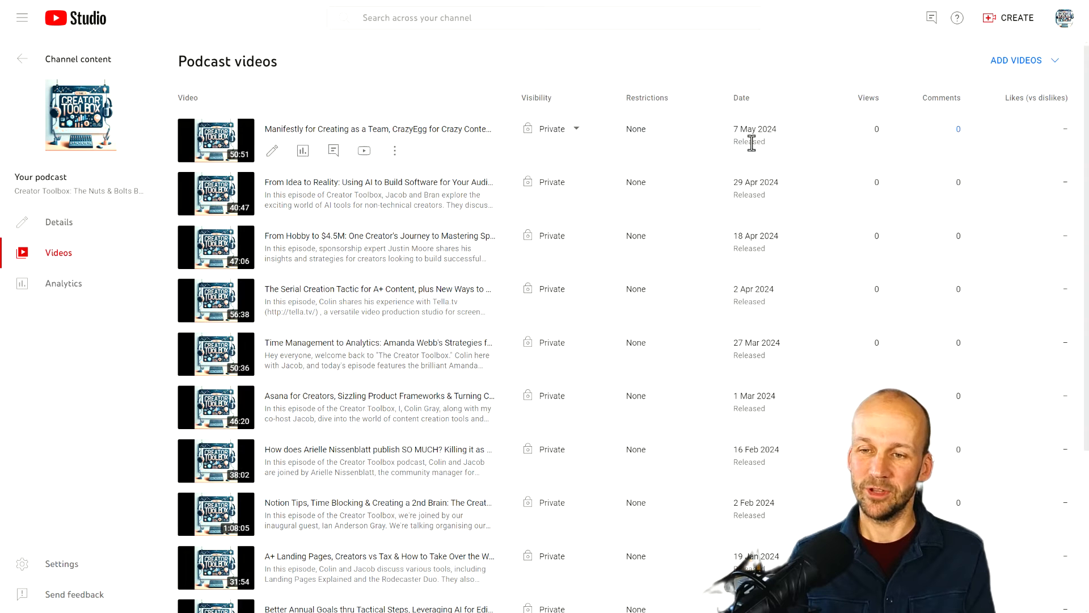
left_click(340, 130)
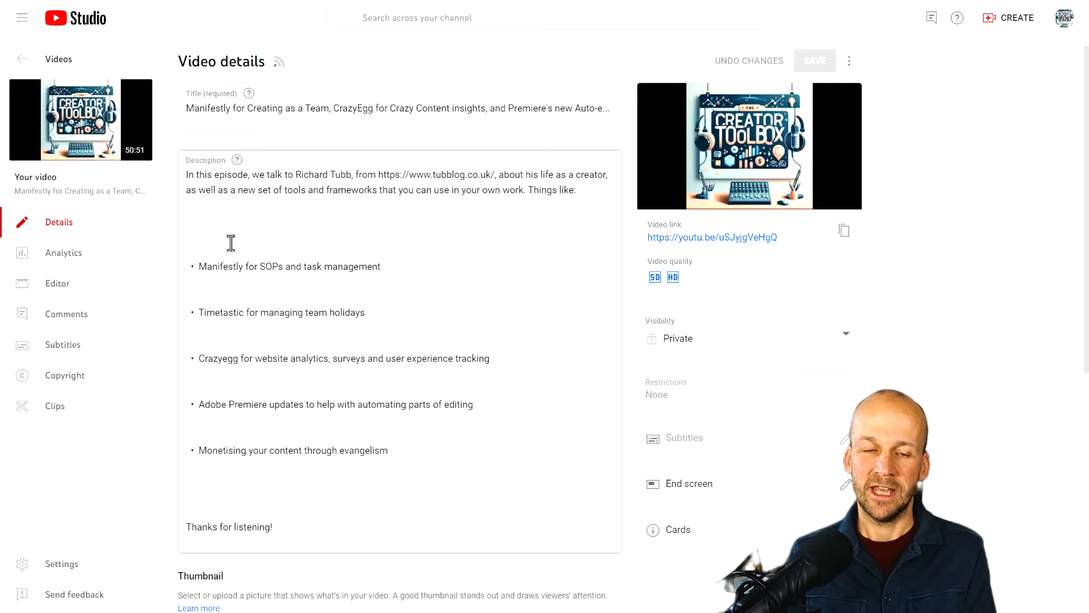
left_click(215, 227)
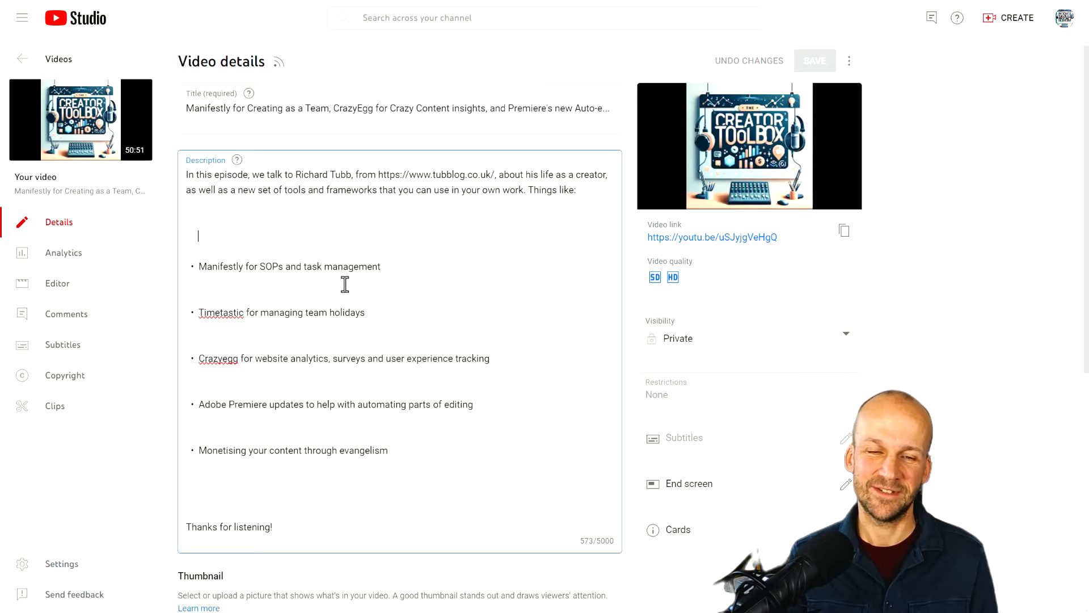
scroll(345, 284, "down", 2)
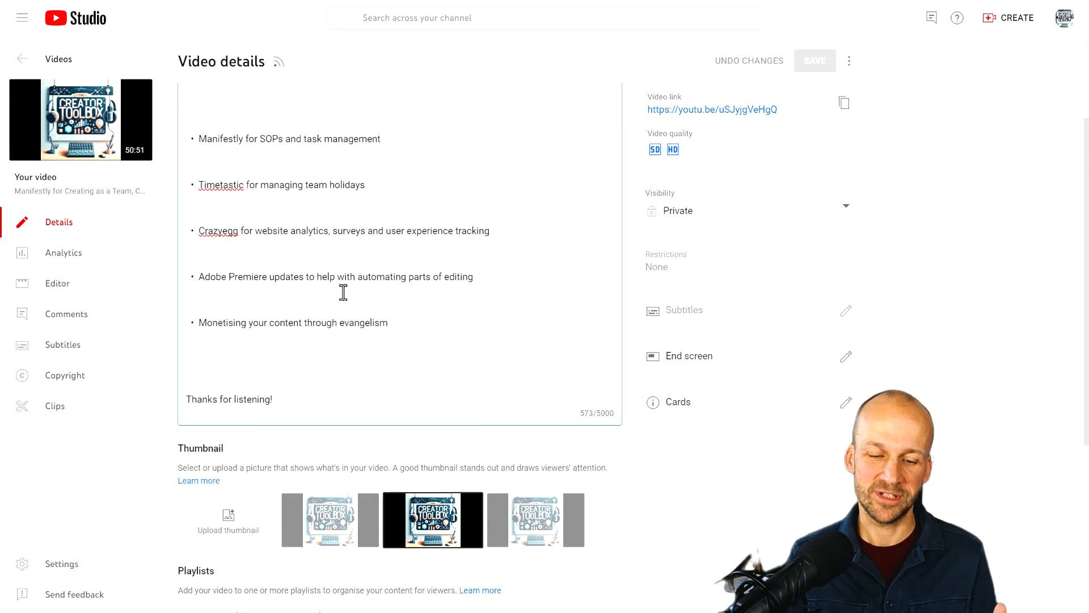
scroll(343, 293, "down", 1)
scroll(342, 292, "down", 2)
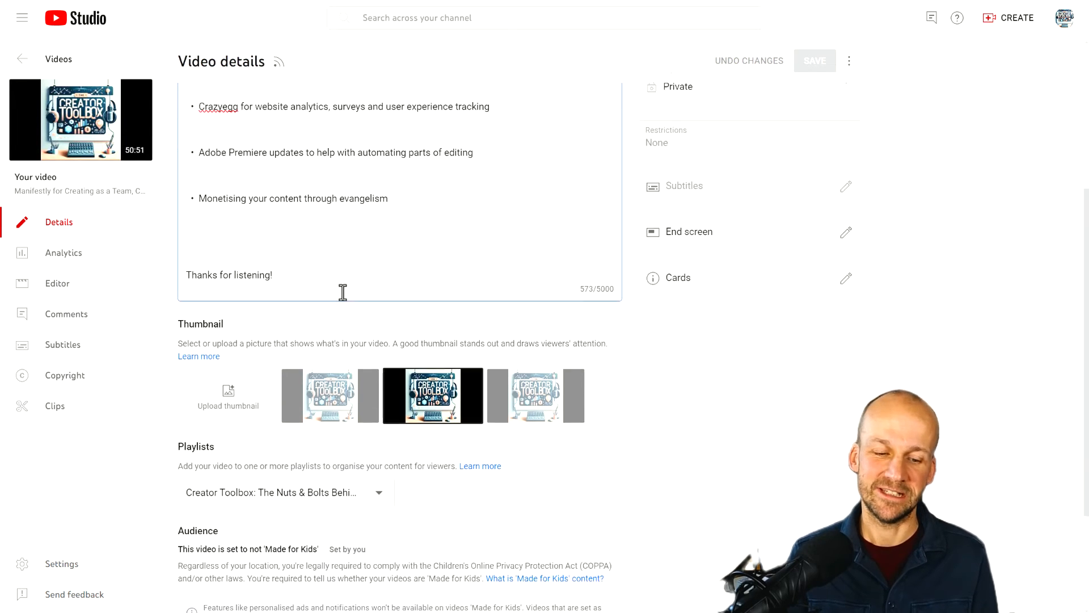
scroll(280, 241, "up", 3)
scroll(289, 224, "up", 3)
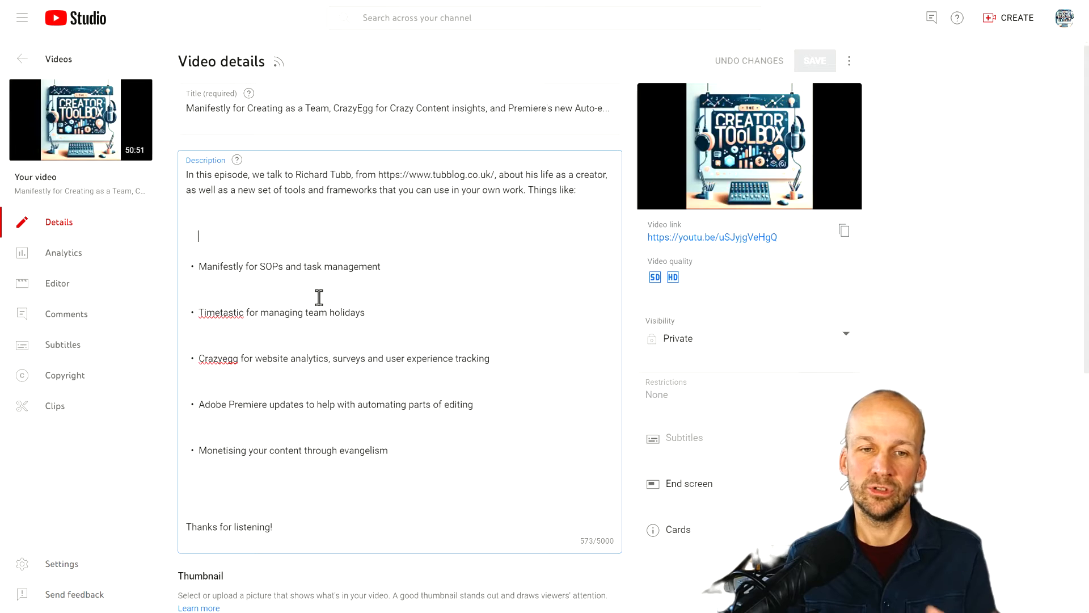
Step: Return to the podcast's video list and examine the additional actions available for the 7 May 2024 episode
left_click(48, 60)
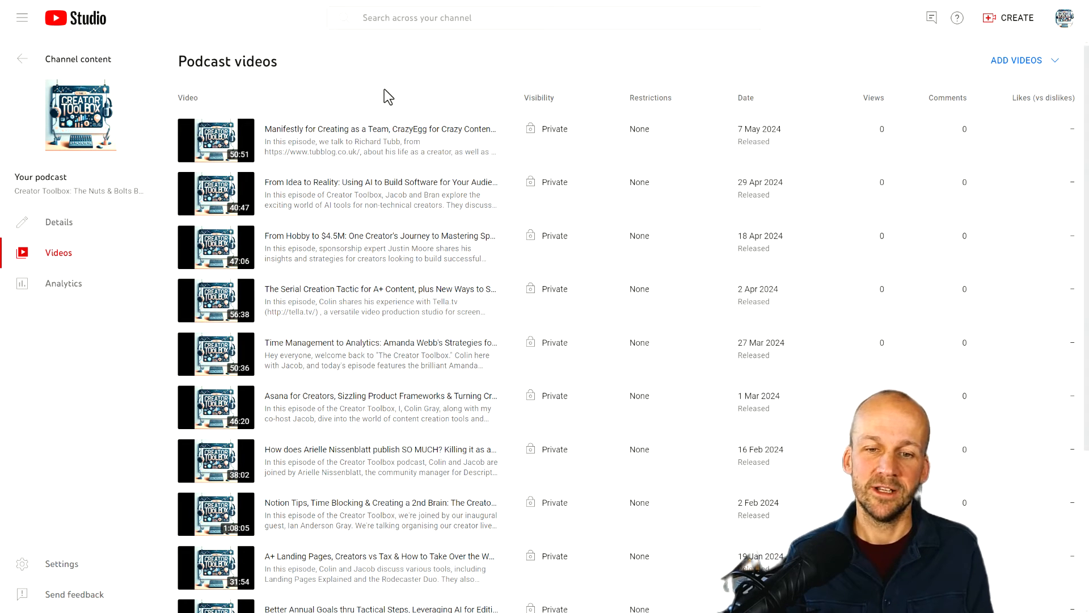
mouse_move(380, 123)
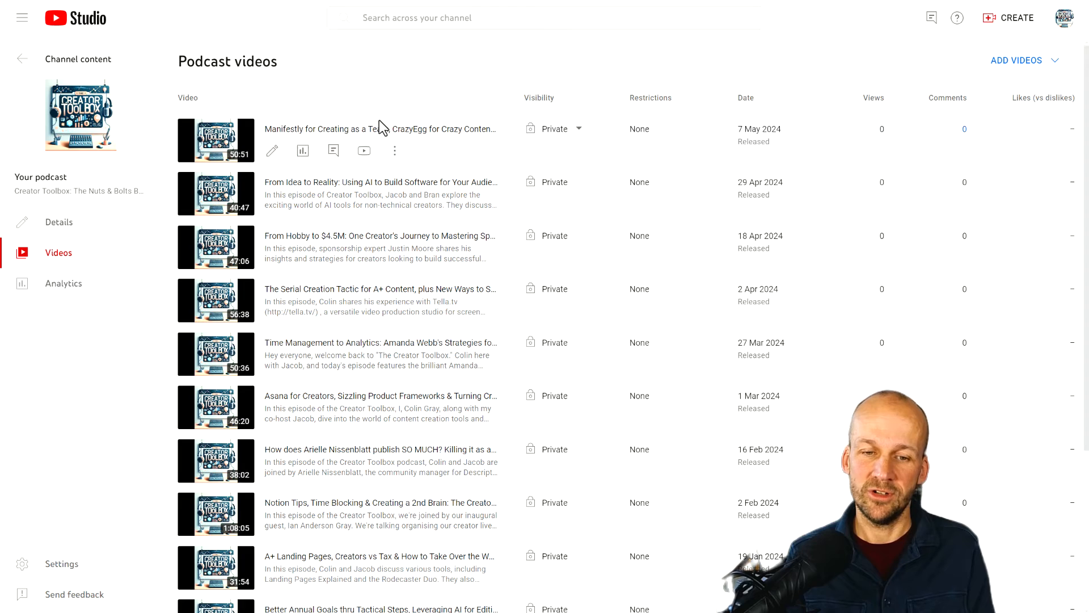
left_click(395, 154)
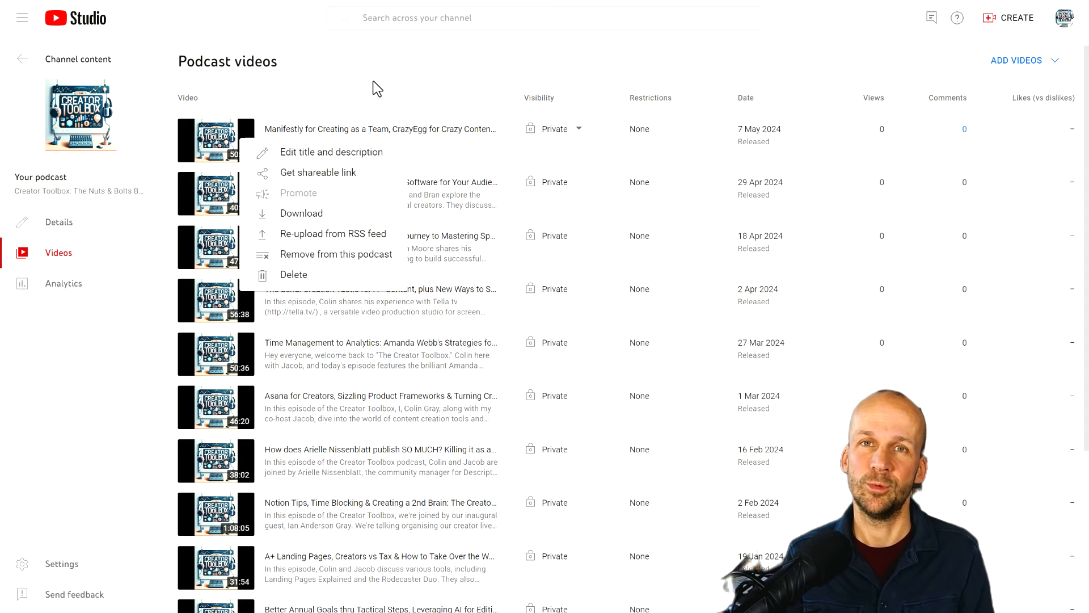
left_click(325, 76)
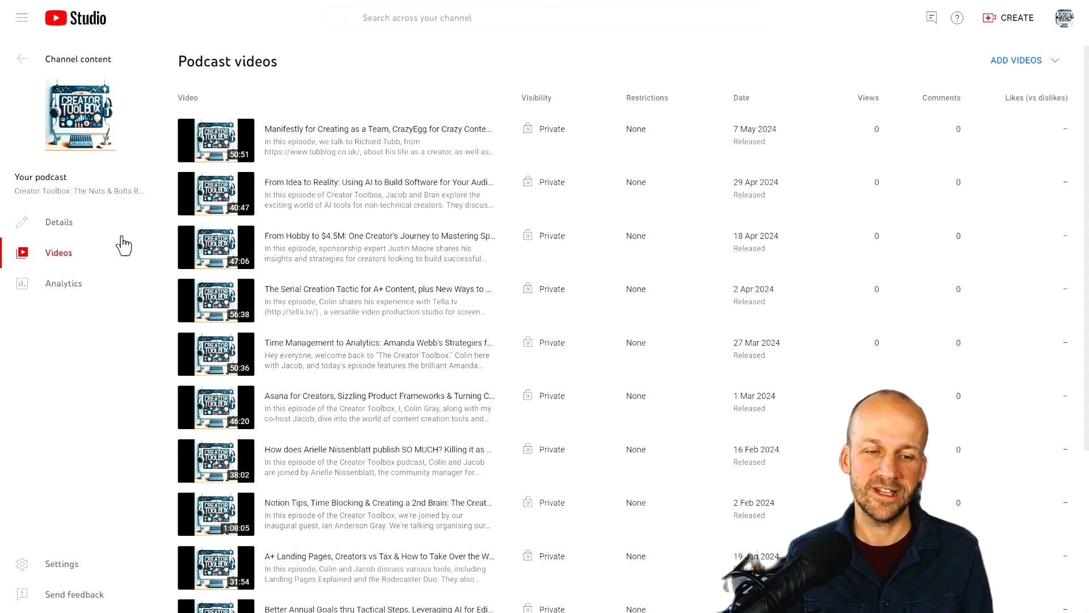
Step: View the podcast's analytics, then set the podcast's visibility to Public in its details and save the change
left_click(68, 287)
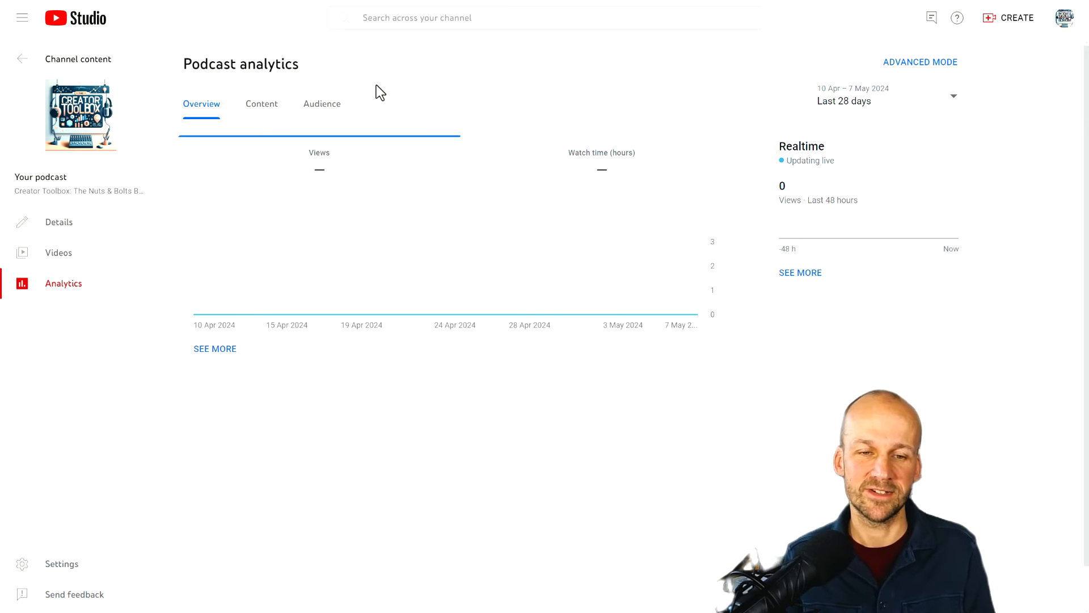
left_click(28, 61)
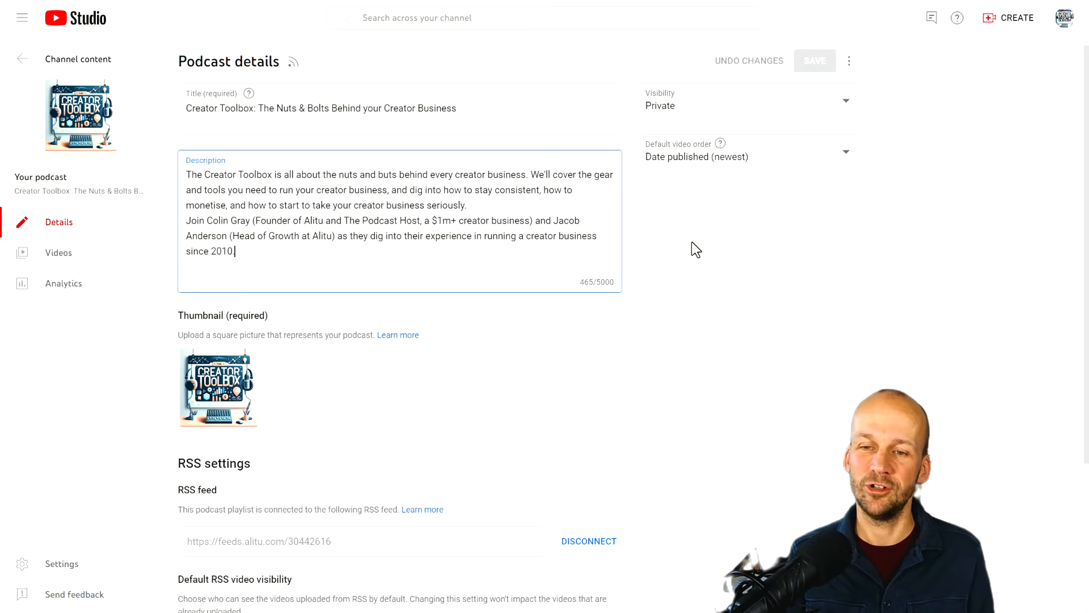
left_click(698, 107)
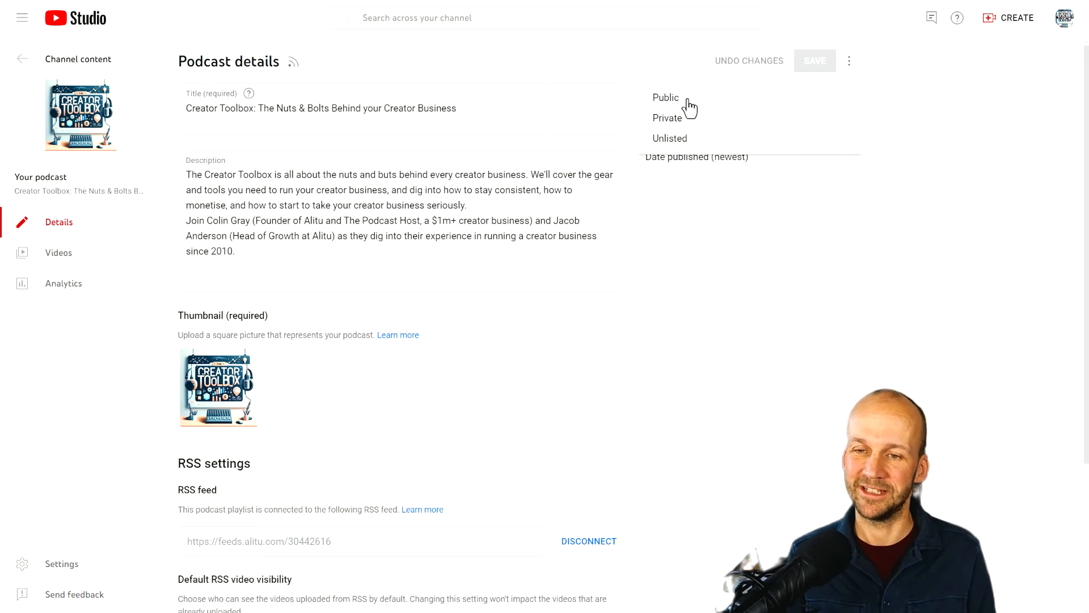
left_click(689, 102)
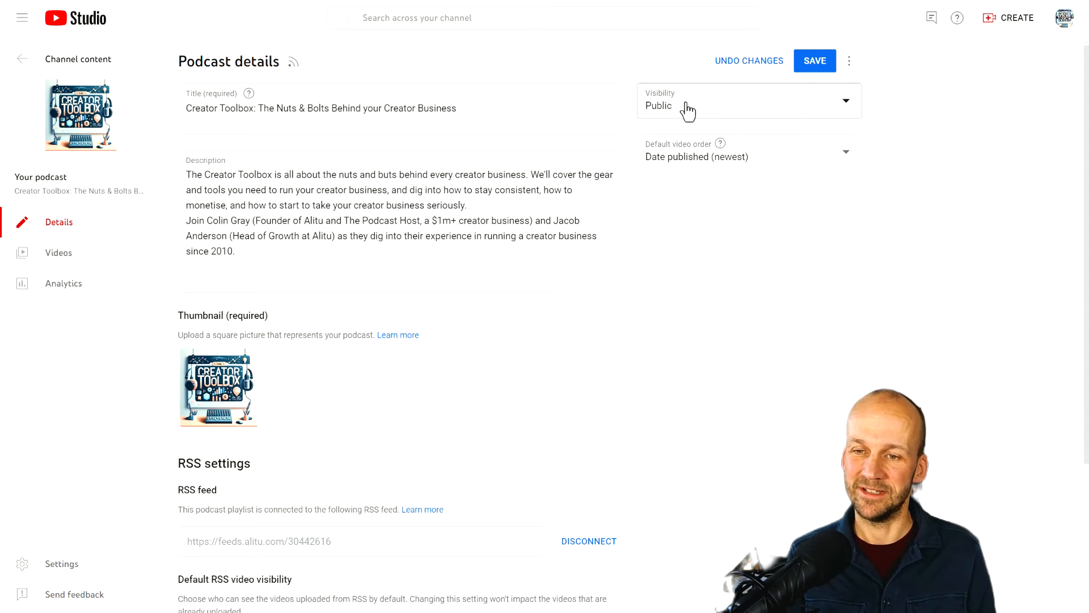
left_click(815, 61)
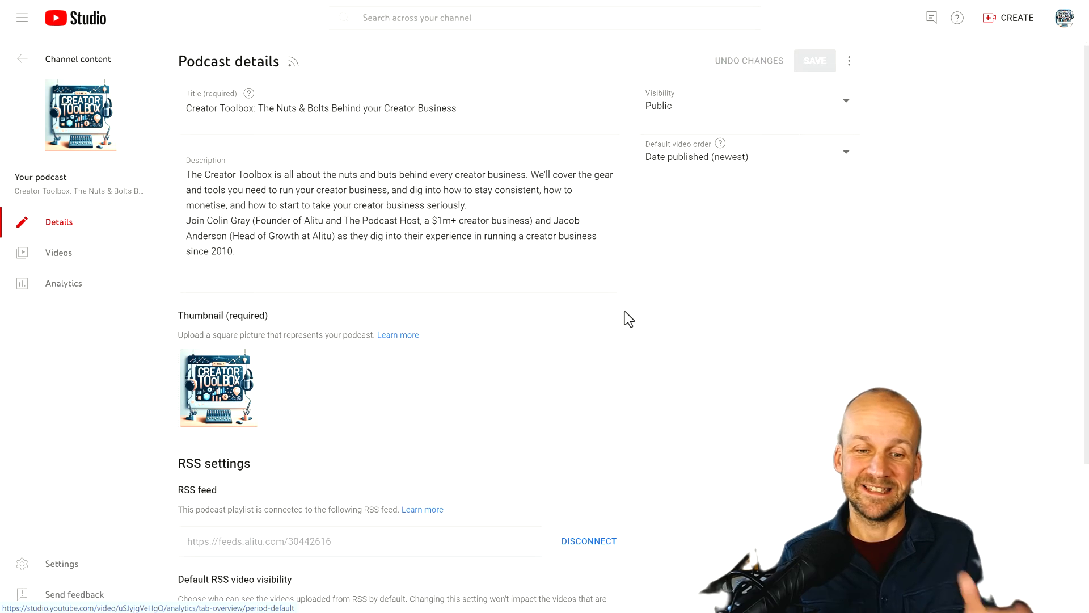
Step: Set the podcast's default RSS video visibility to Public and save the podcast details
scroll(622, 291, "down", 3)
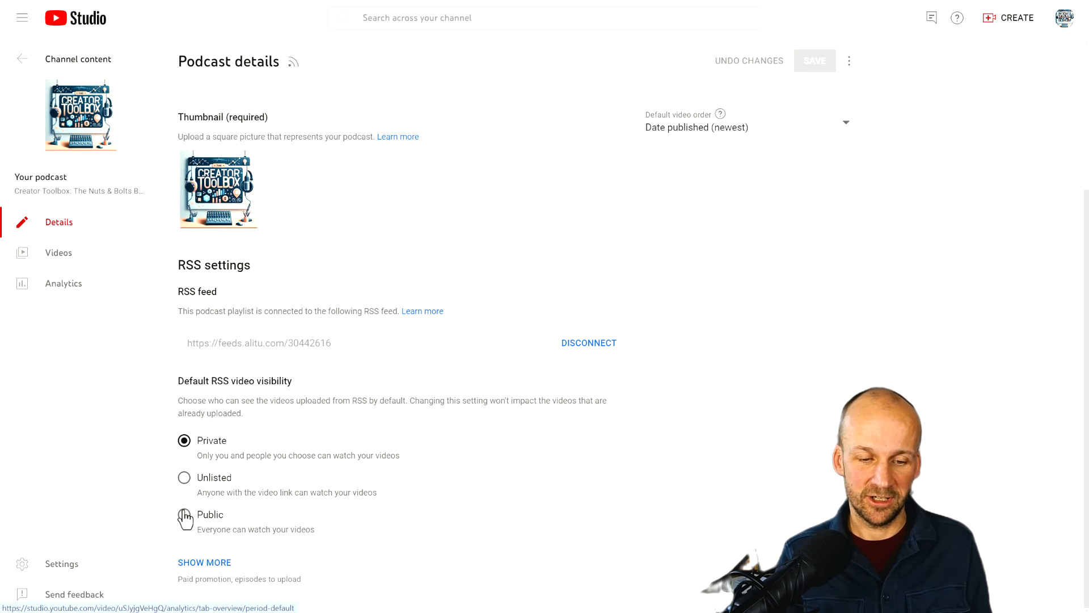
left_click(185, 515)
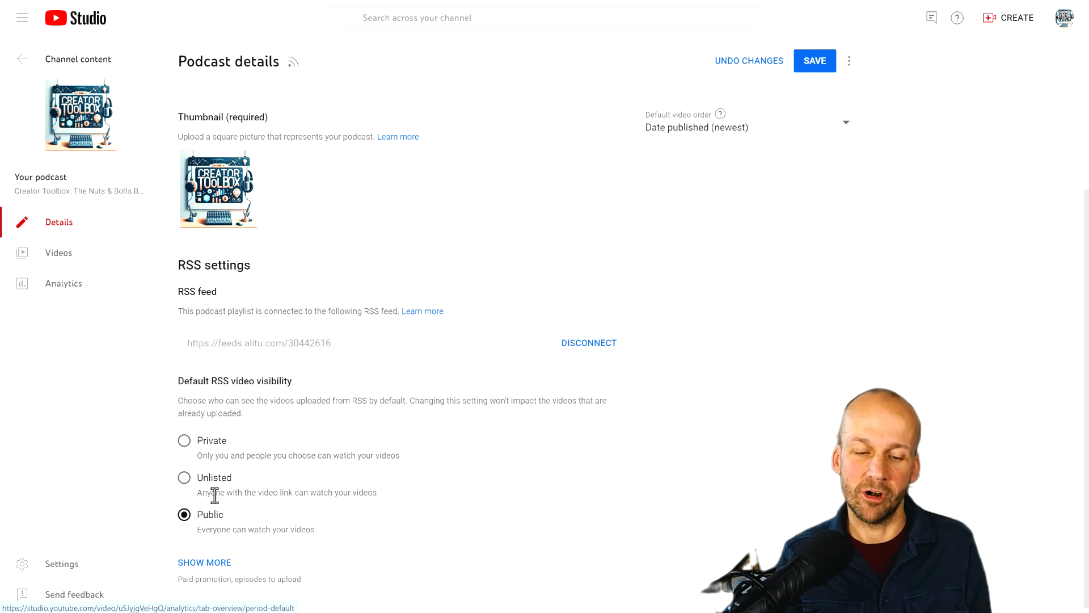
left_click(802, 62)
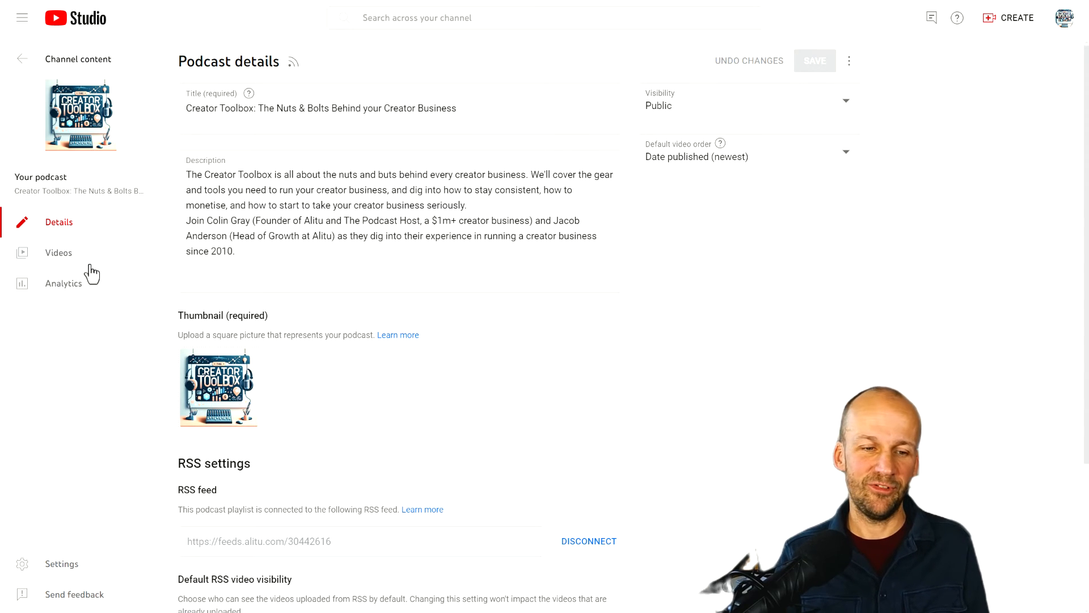
Step: Publish the 7 May 2024 episode from the podcast's videos with Public visibility, without an instant Premiere
left_click(66, 258)
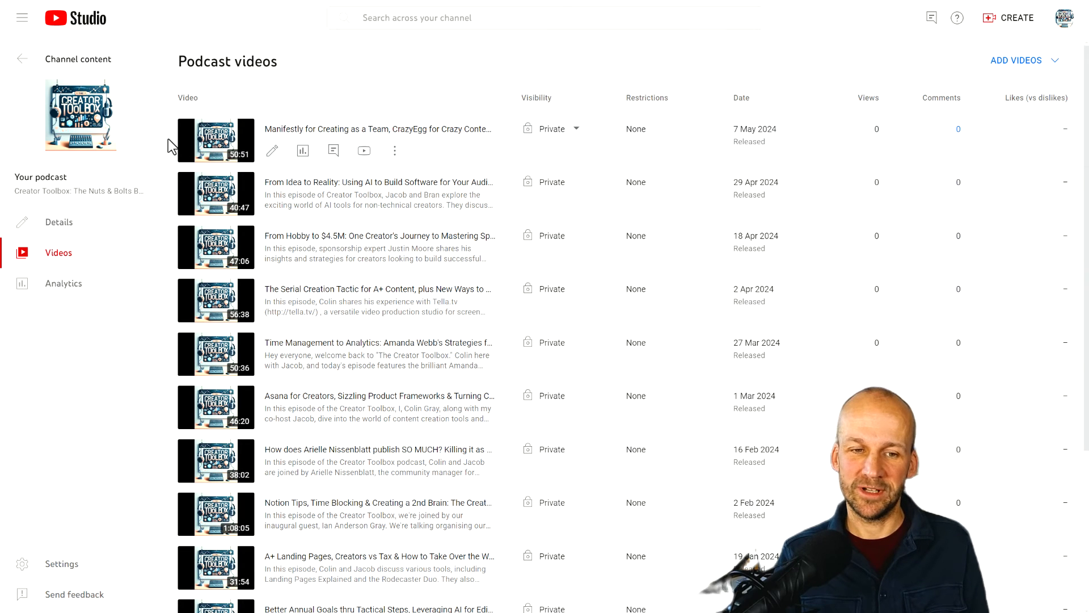
left_click(564, 132)
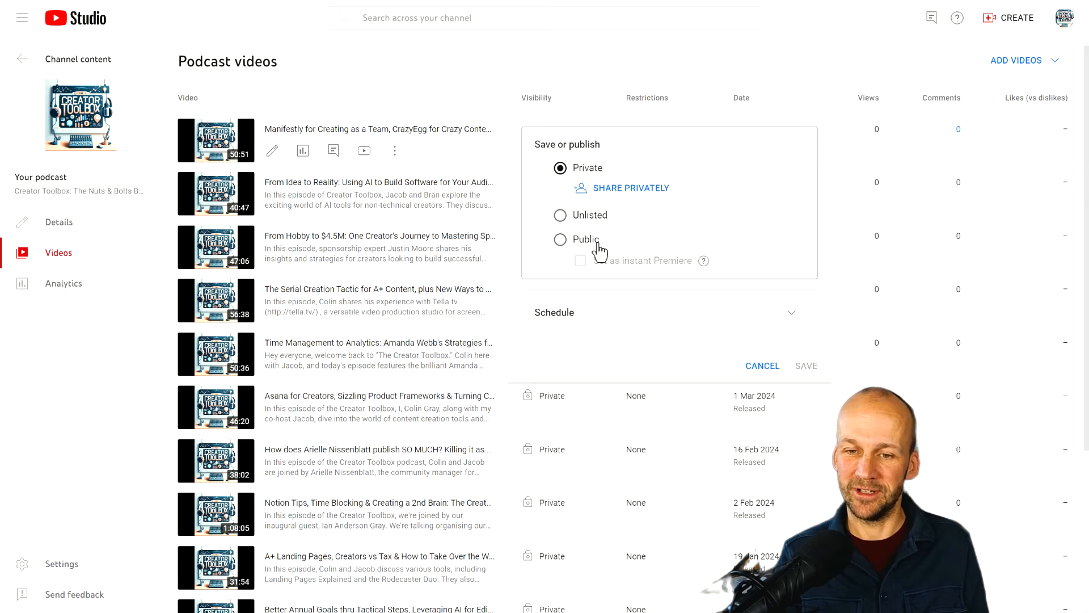
left_click(561, 239)
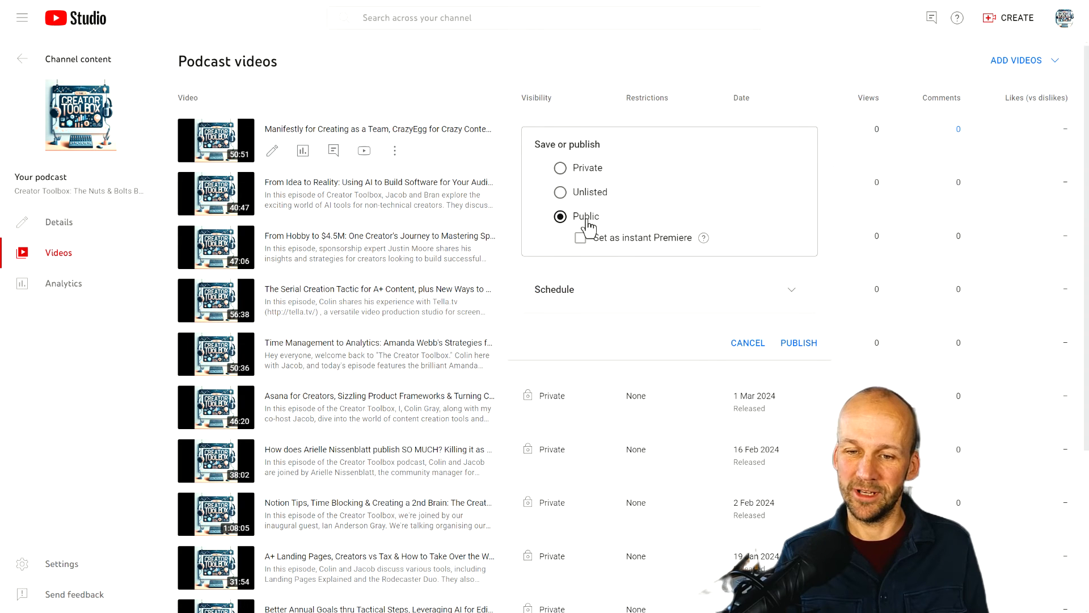
left_click(790, 343)
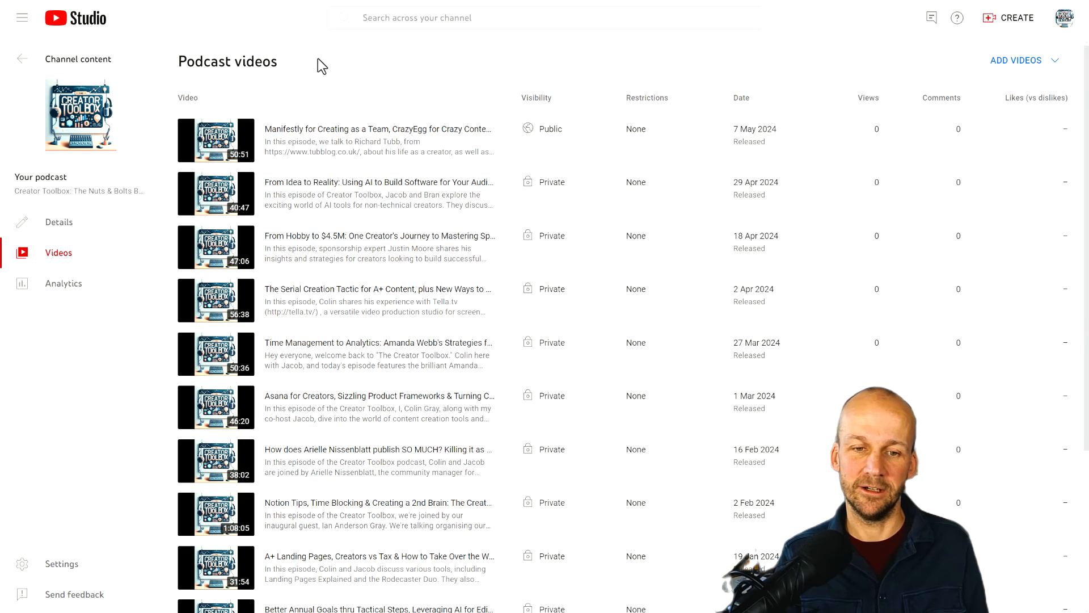
Step: Filter the channel's full video list to show only videos with Private visibility, and look through the filtered episodes
left_click(25, 60)
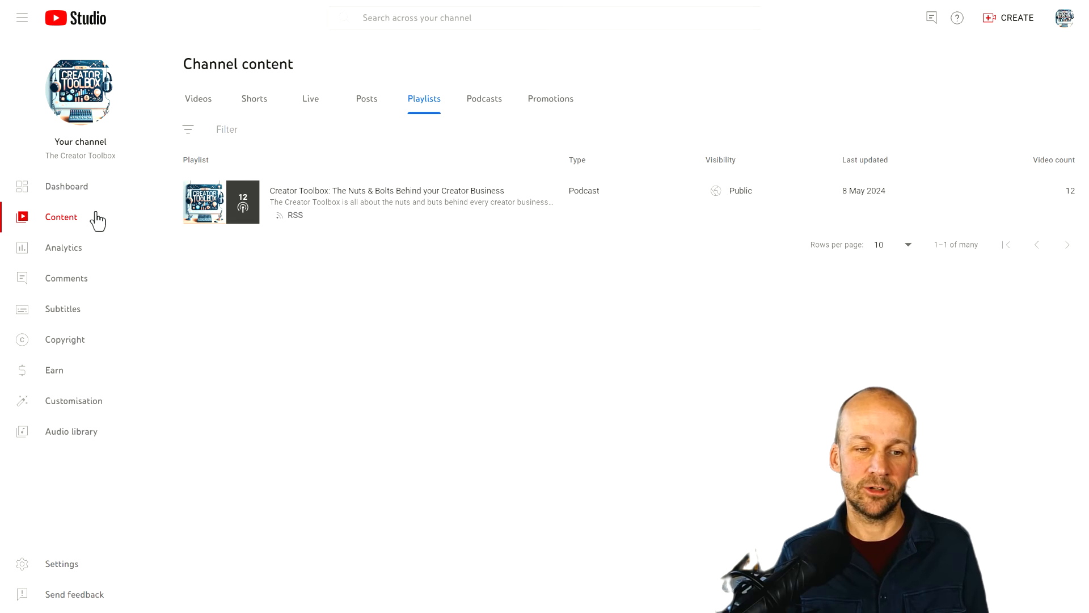
left_click(199, 108)
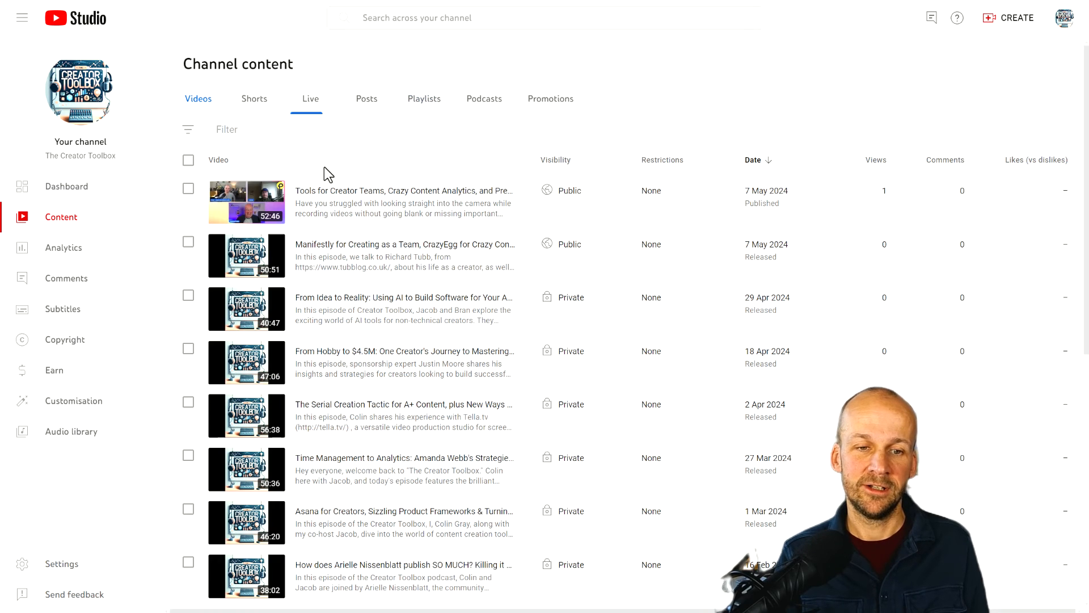
scroll(409, 362, "down", 6)
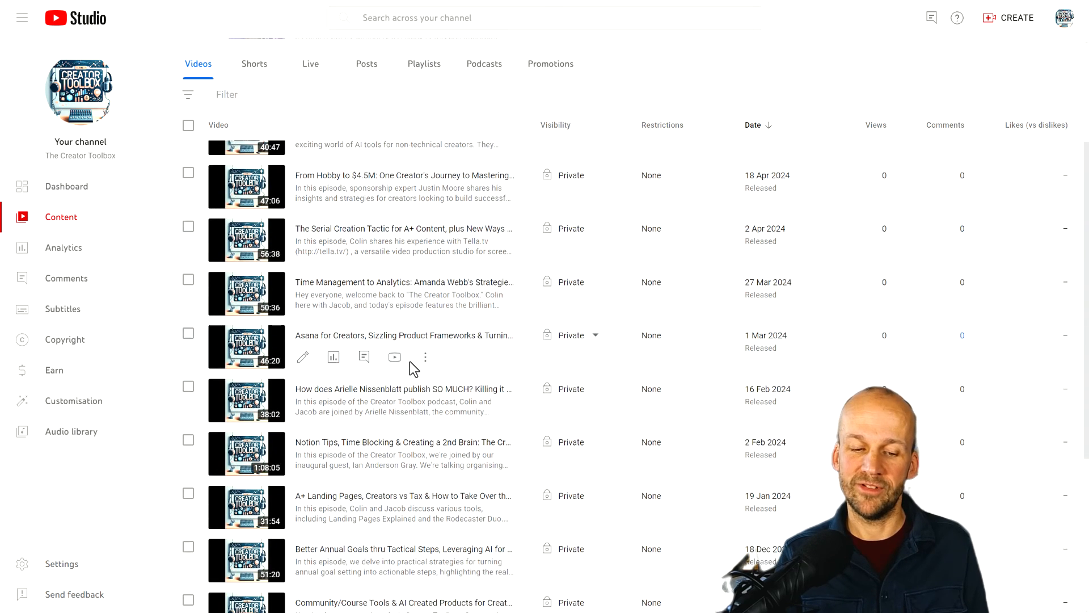
scroll(412, 367, "up", 6)
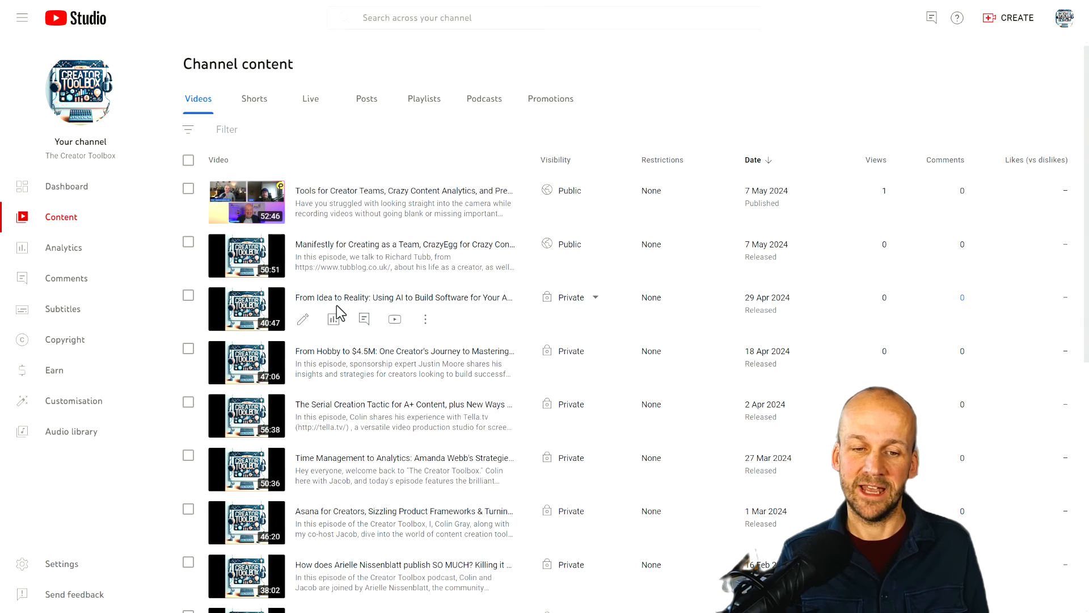
left_click(216, 130)
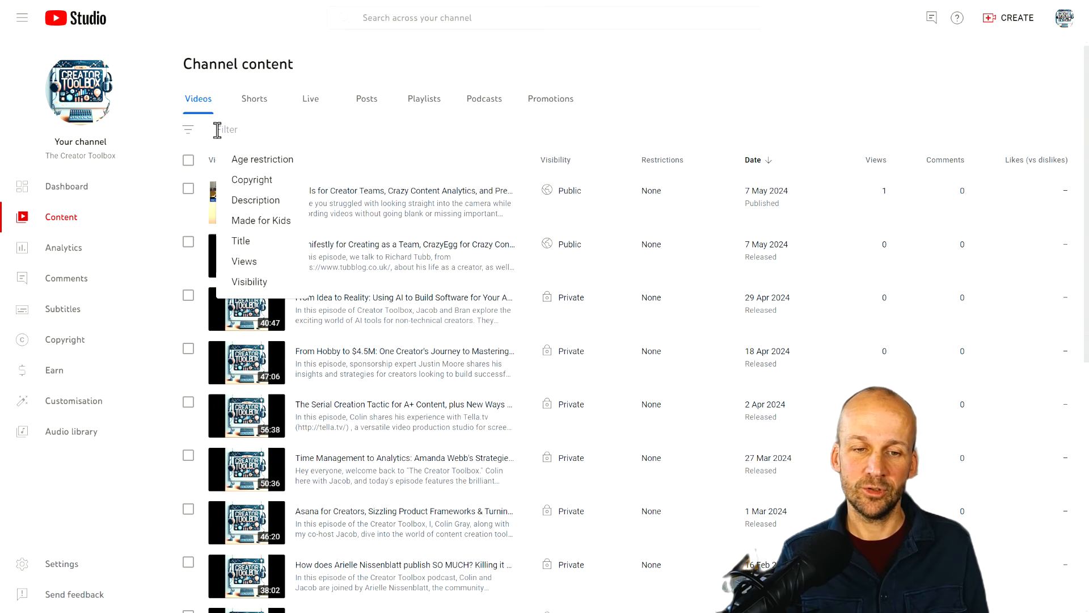
left_click(250, 281)
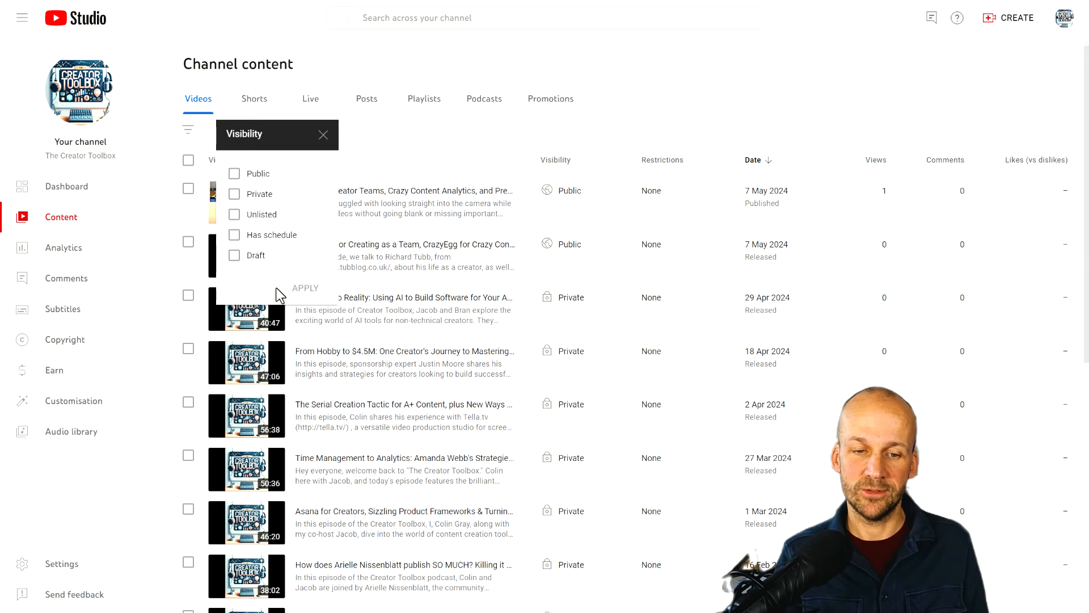
left_click(235, 194)
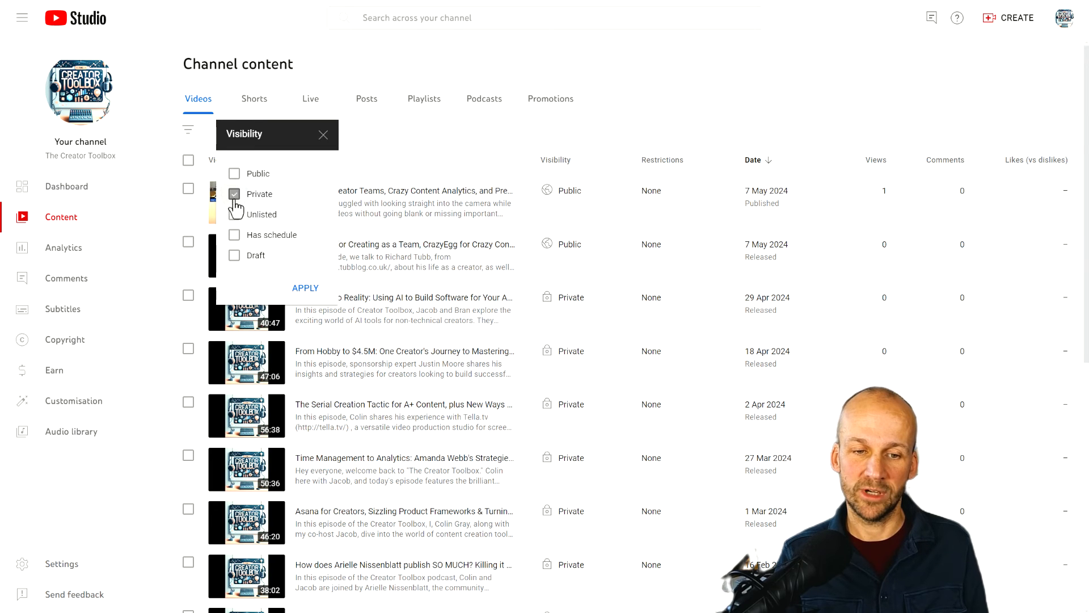
left_click(305, 288)
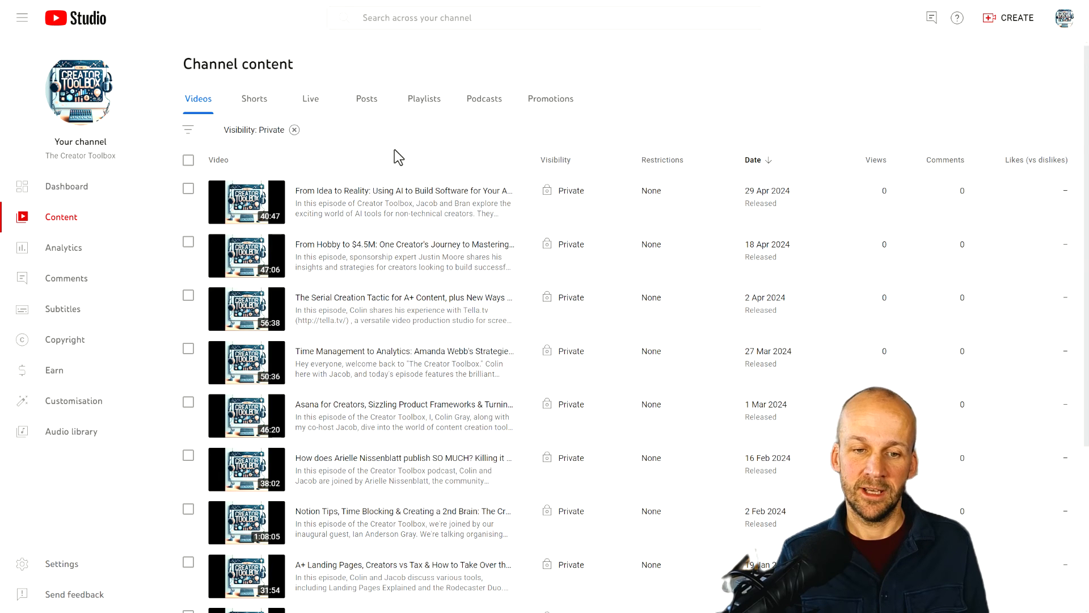
scroll(563, 210, "down", 5)
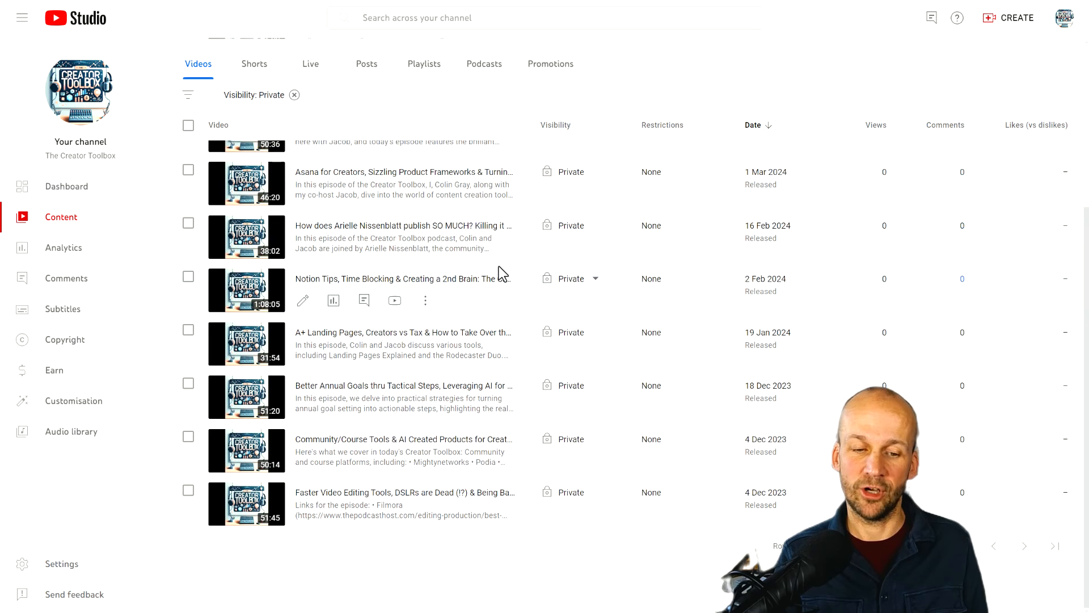
scroll(510, 249, "up", 3)
scroll(522, 230, "up", 2)
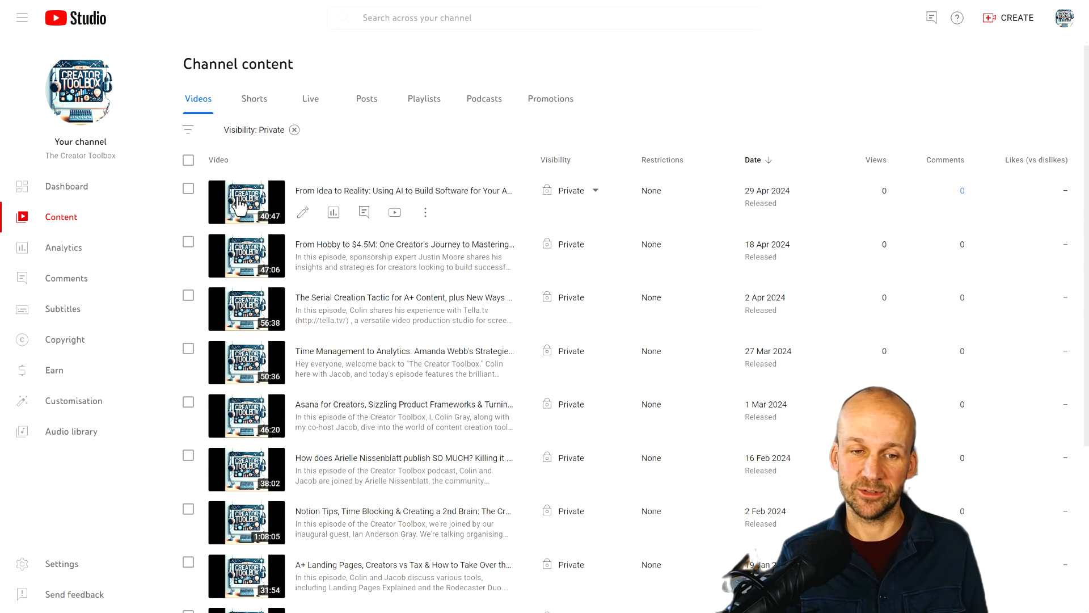
Step: Select all the filtered private episodes, change their visibility to Public in bulk, and confirm the update
left_click(188, 161)
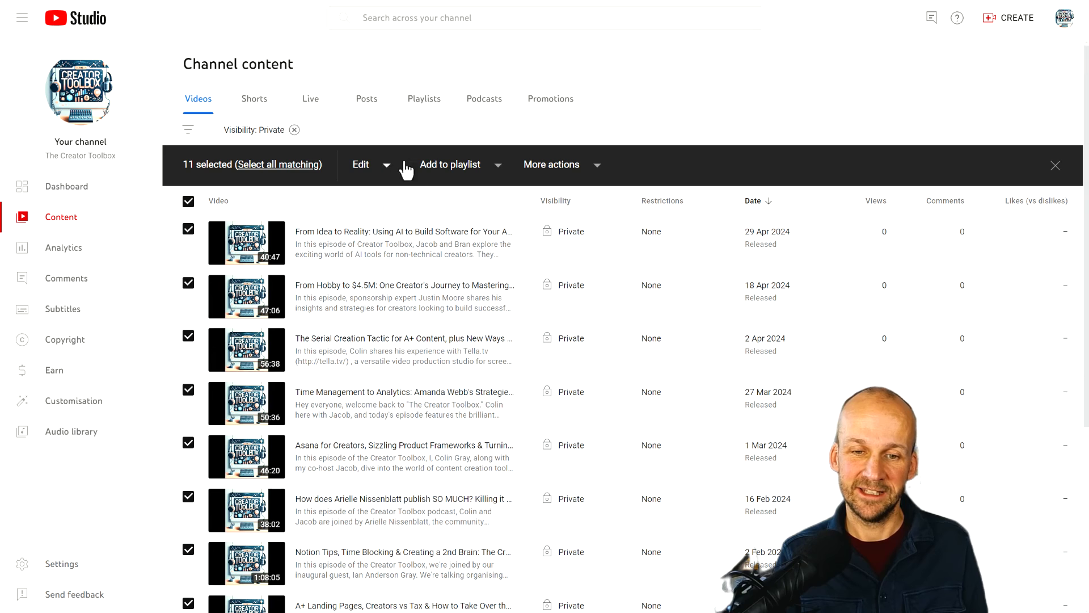
left_click(362, 170)
left_click(392, 228)
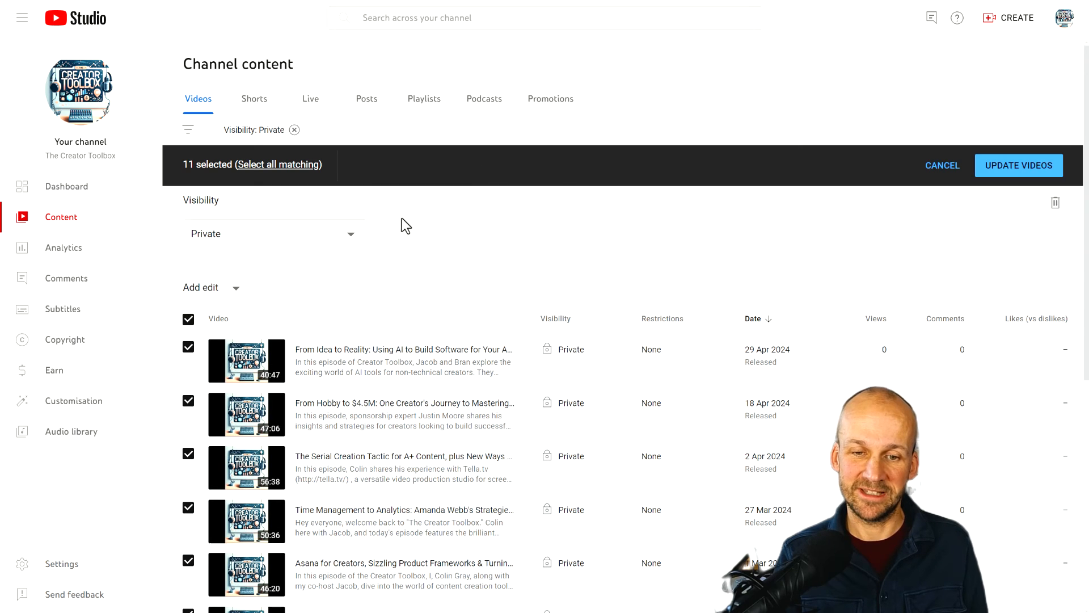
left_click(277, 242)
left_click(227, 235)
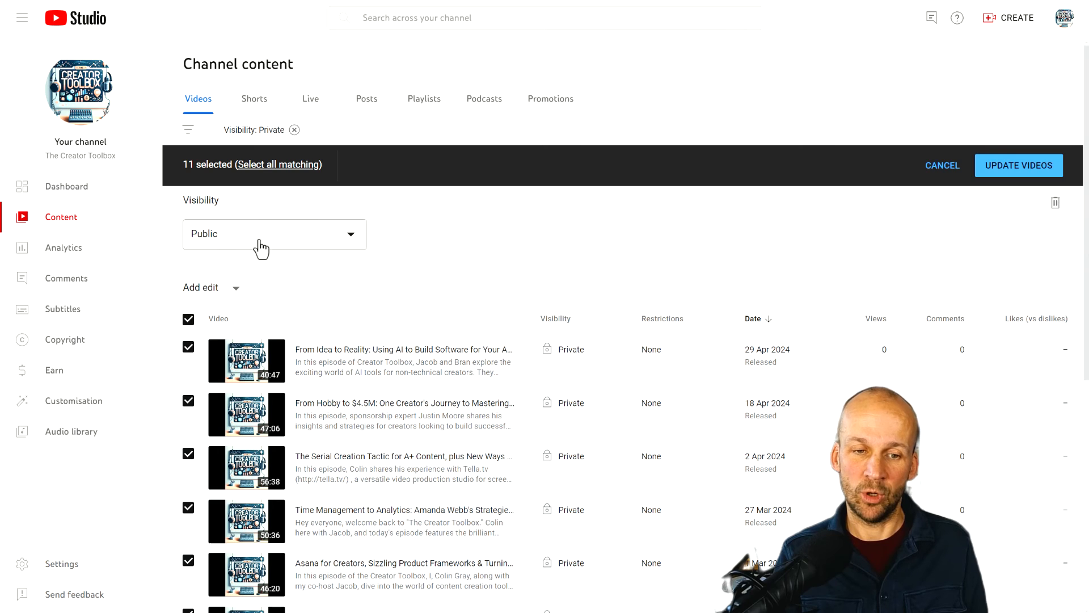
left_click(1003, 173)
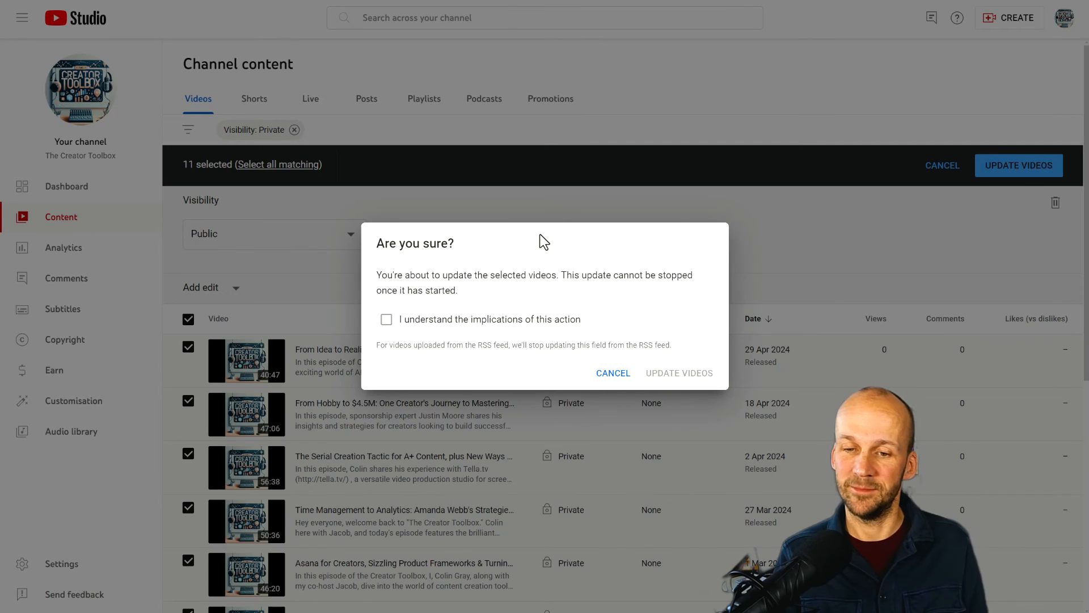
left_click(444, 321)
left_click(677, 377)
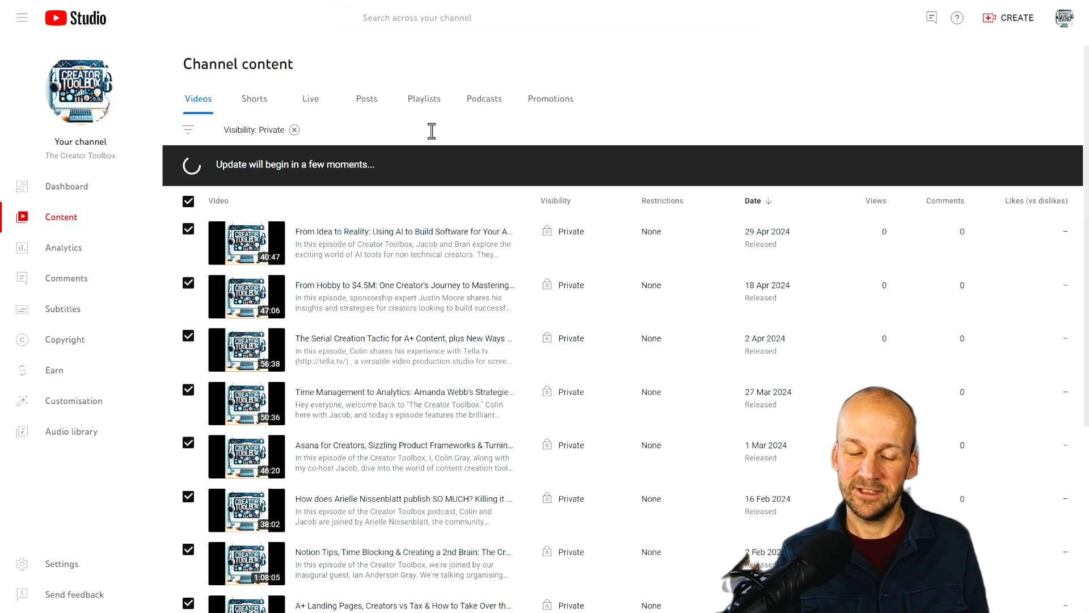